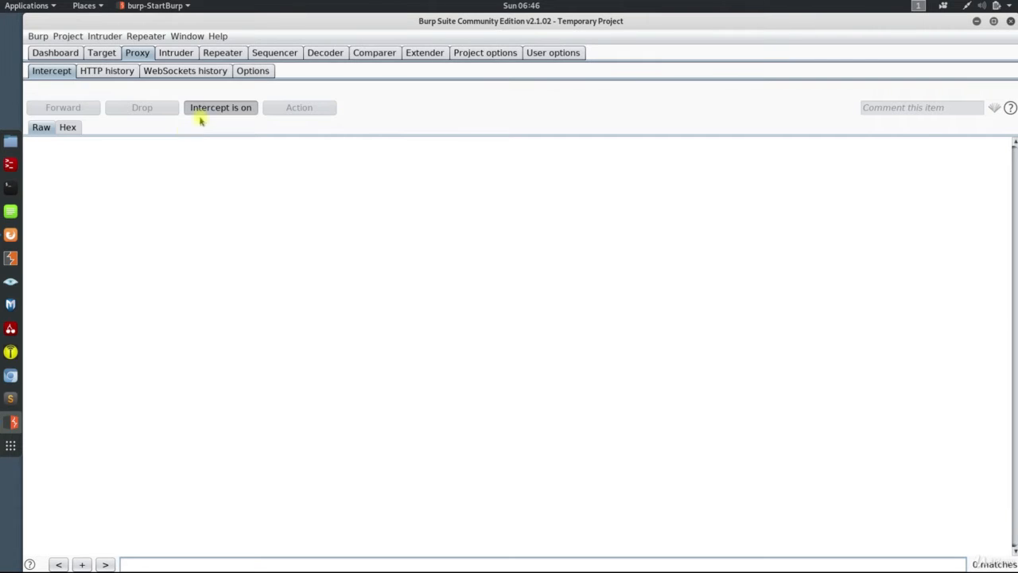
Enable interception of server responses based on the listed rules in the proxy options.
click(249, 75)
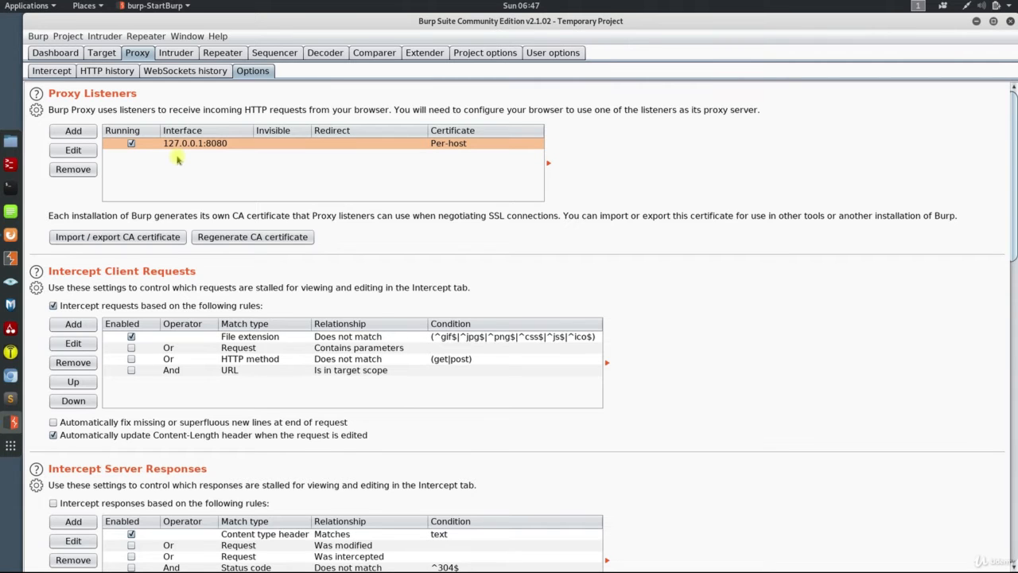
scroll(195, 175, down, 4)
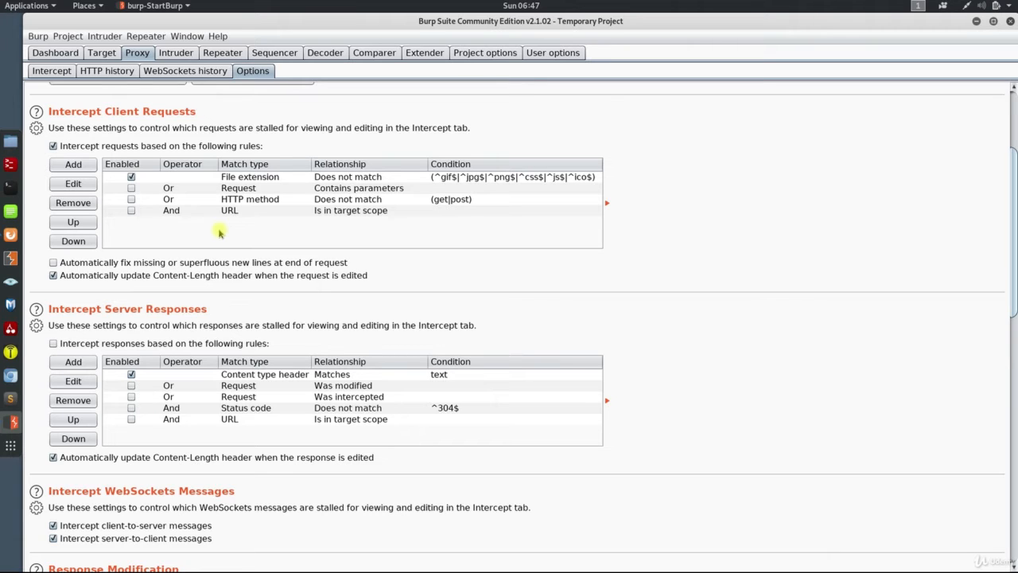
scroll(227, 239, down, 2)
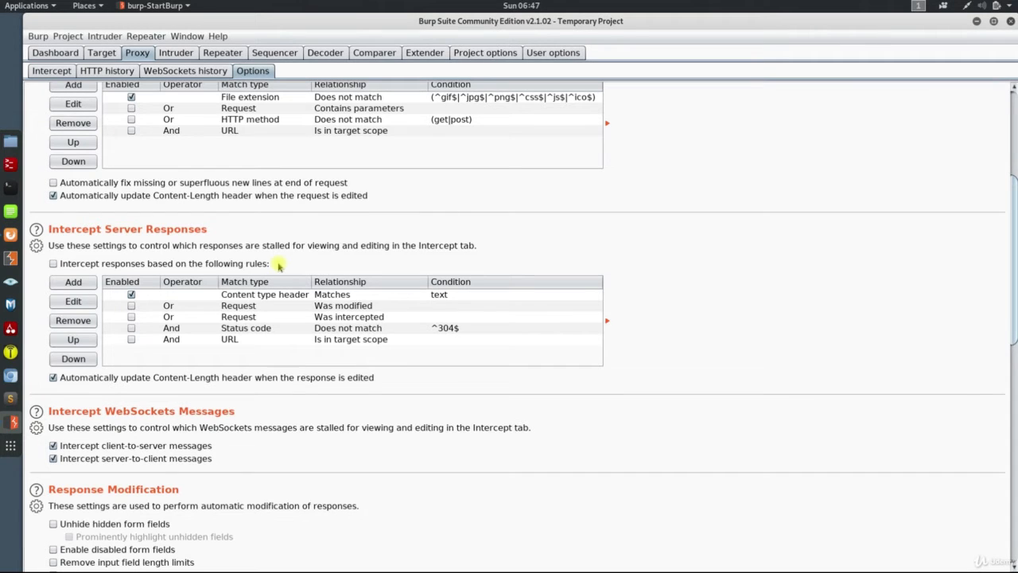
click(54, 263)
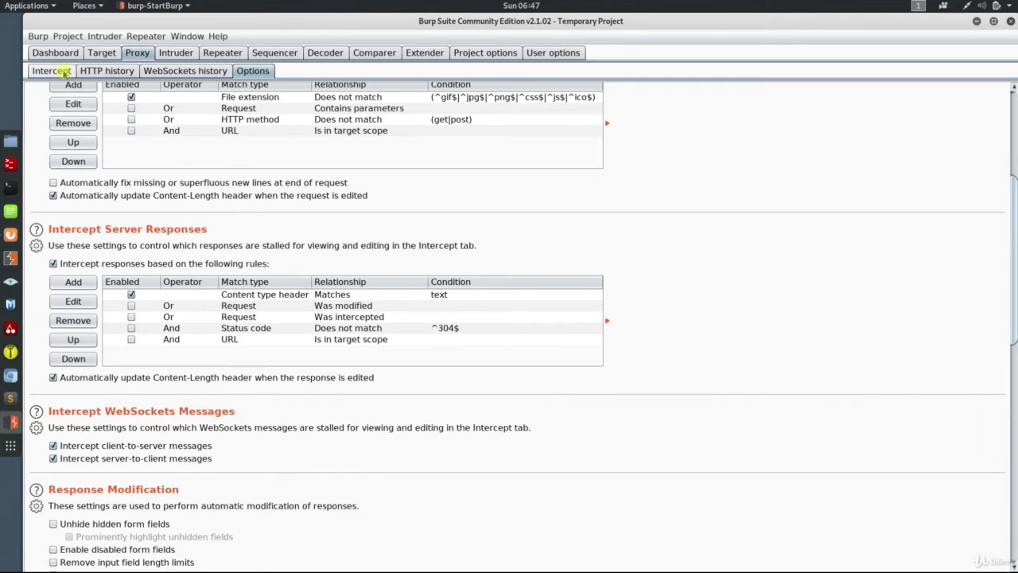
Return to the proxy's intercept view and switch interception off and on again.
click(62, 72)
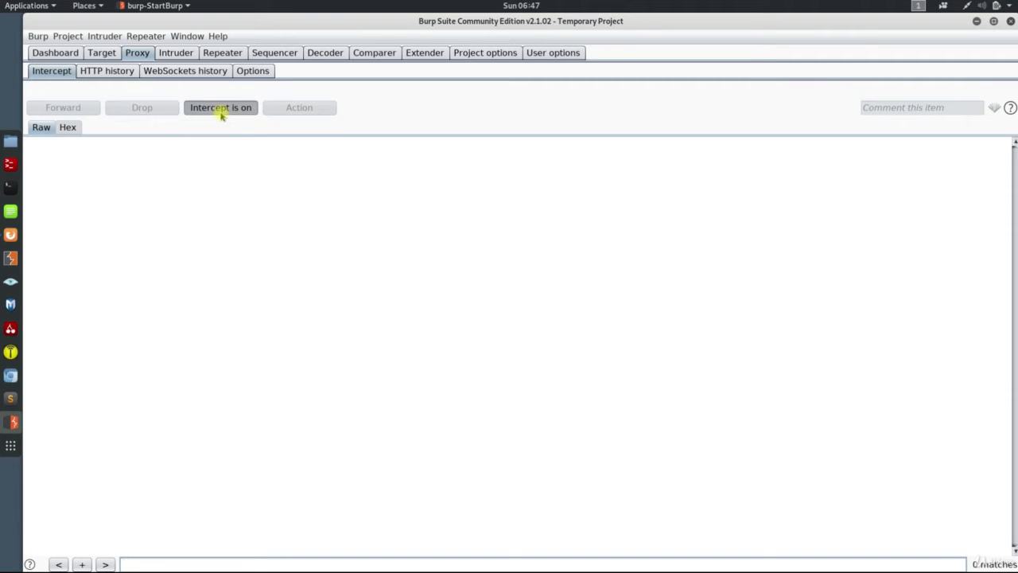
click(222, 111)
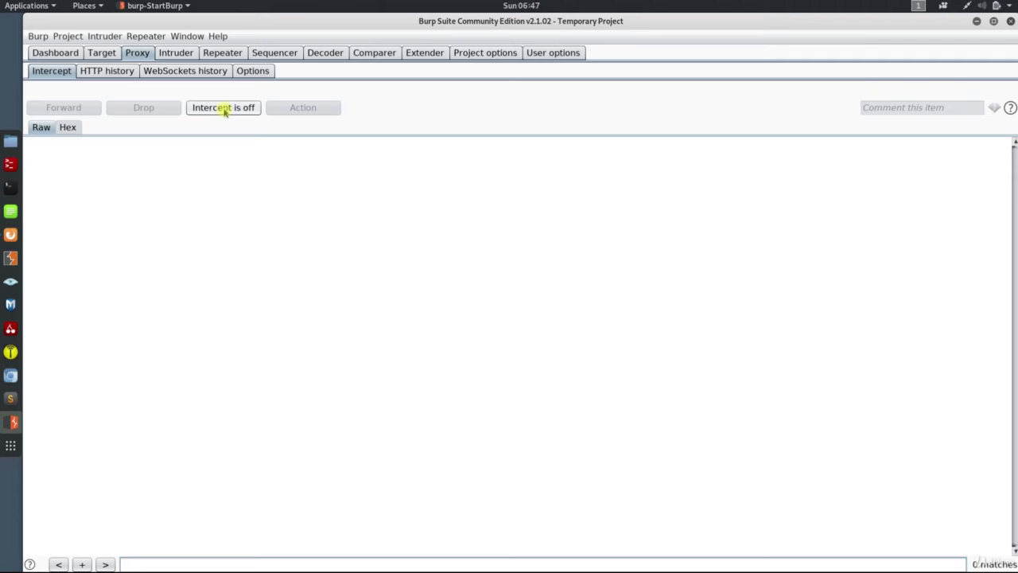
click(224, 110)
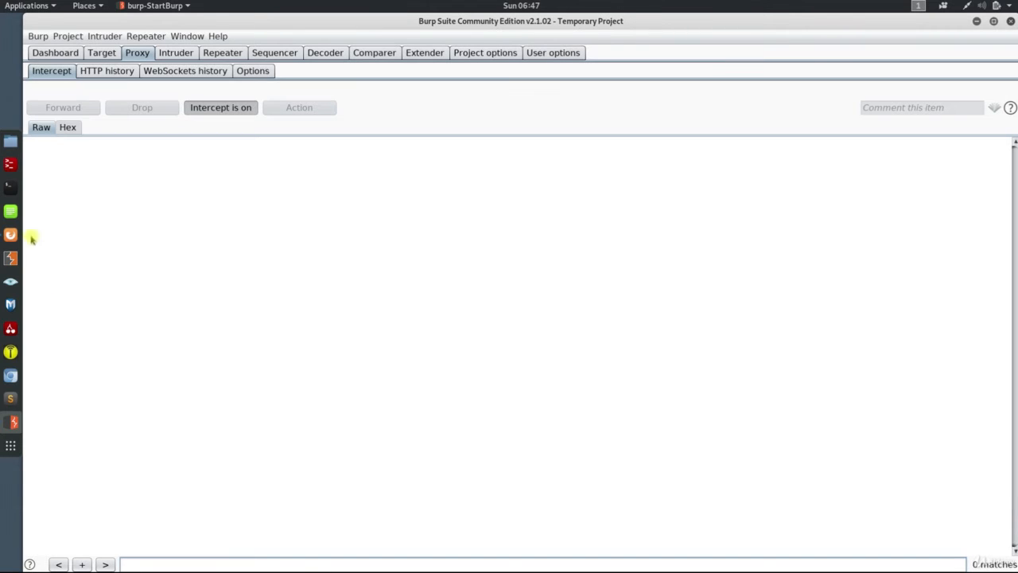
Switch to Firefox and arrange Burp Suite side by side with the browser window.
click(11, 234)
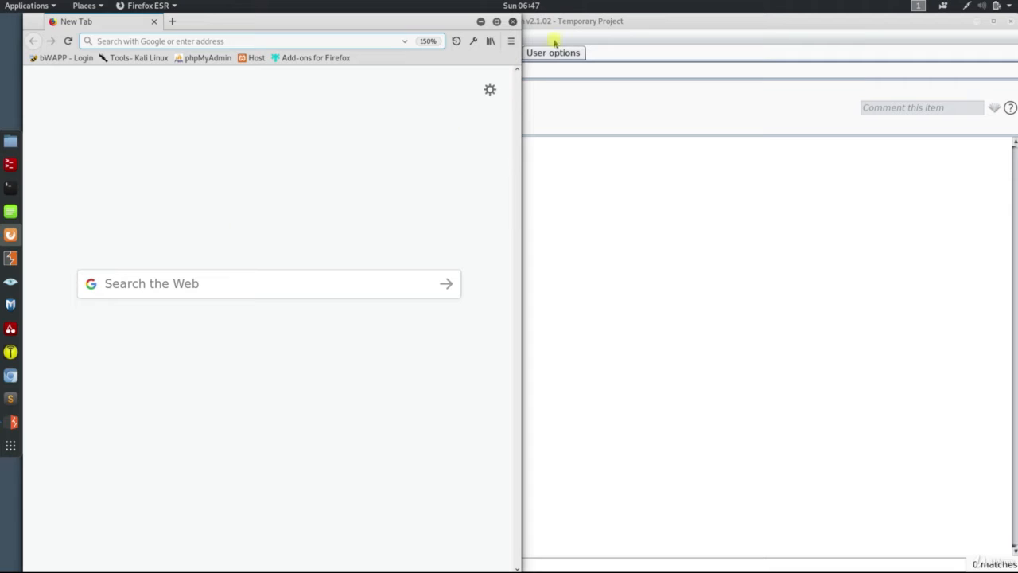
drag(543, 22, 1014, 72)
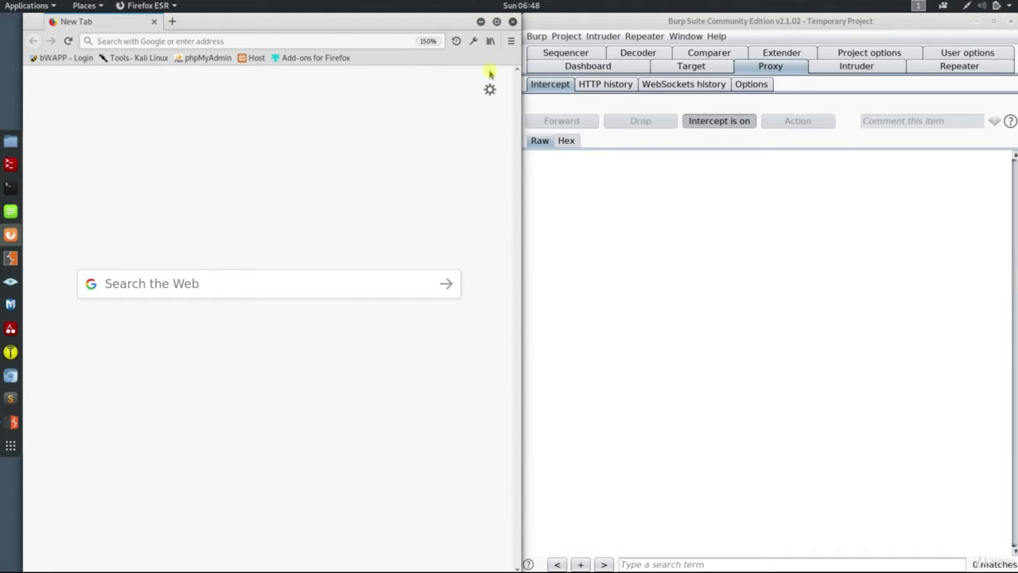
Configure Firefox's connection with manual HTTP proxy 127.0.0.1, port 8080, and use this proxy server for all protocols.
click(510, 40)
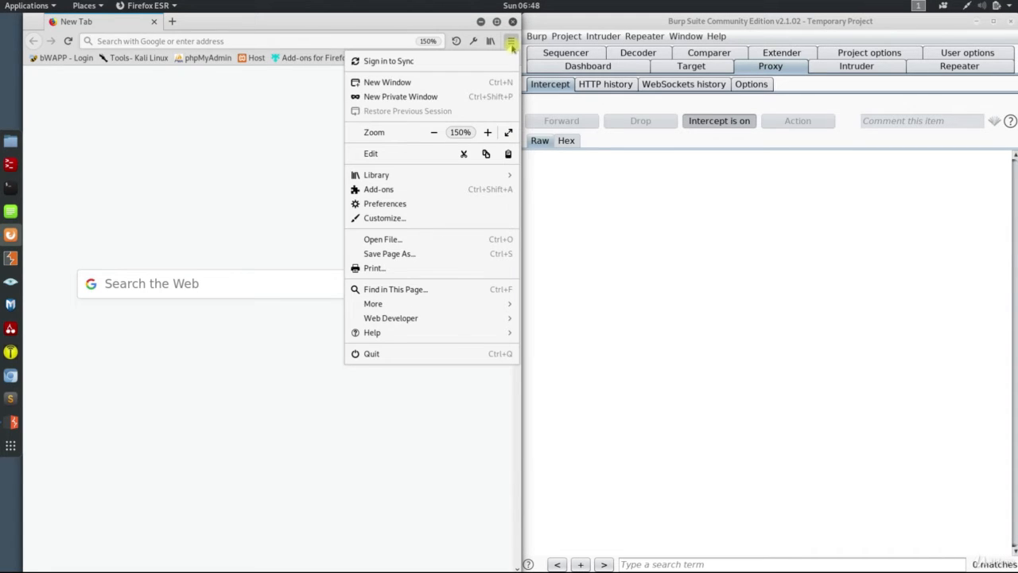
click(383, 204)
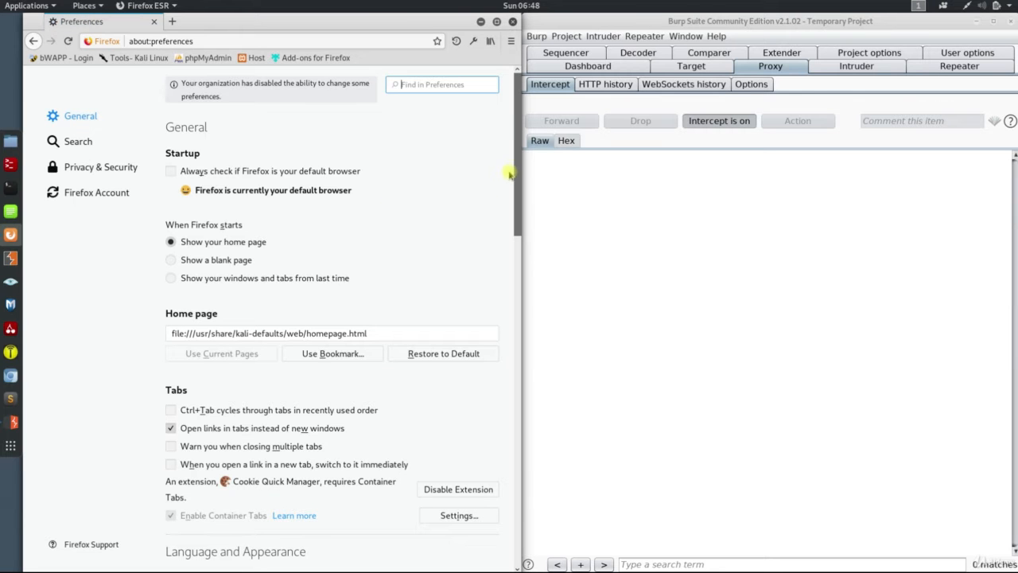
drag(519, 149, 503, 495)
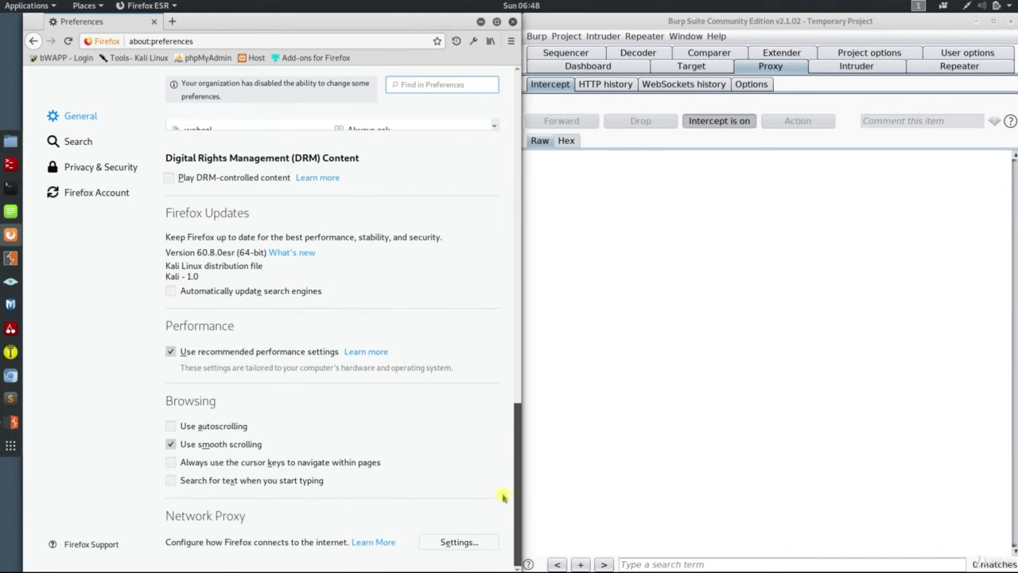
click(454, 543)
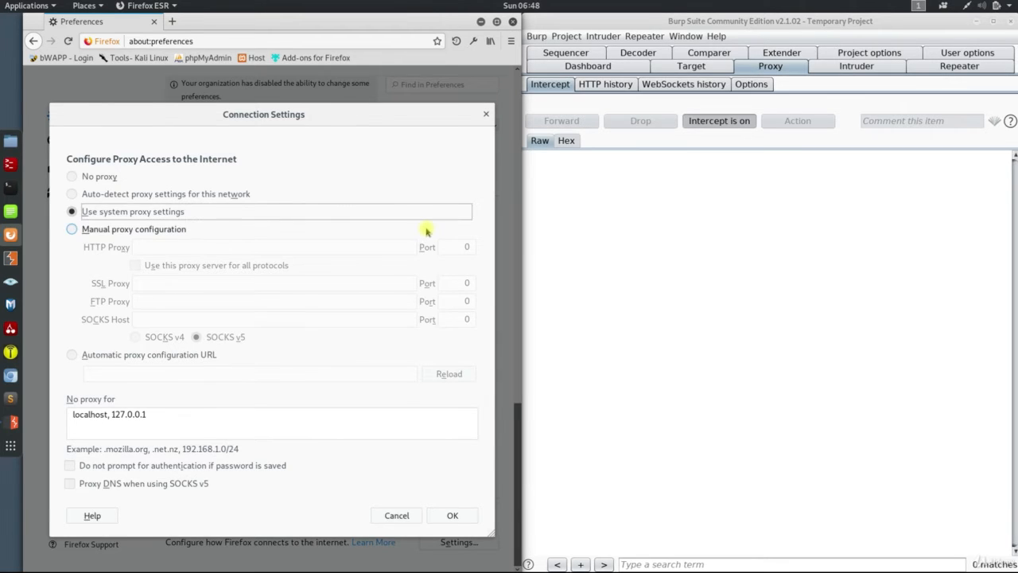
click(179, 229)
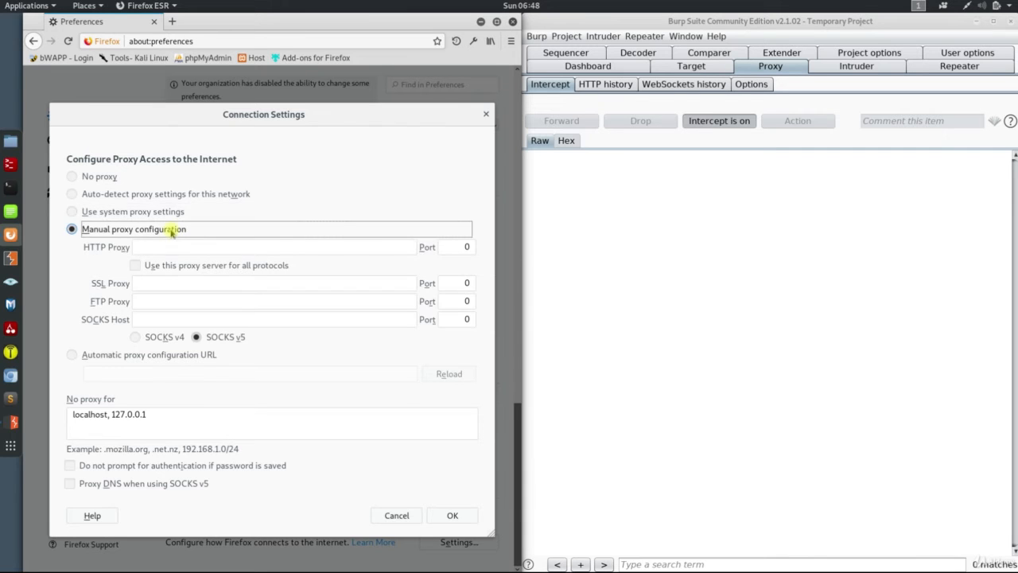
click(174, 248)
text(12)
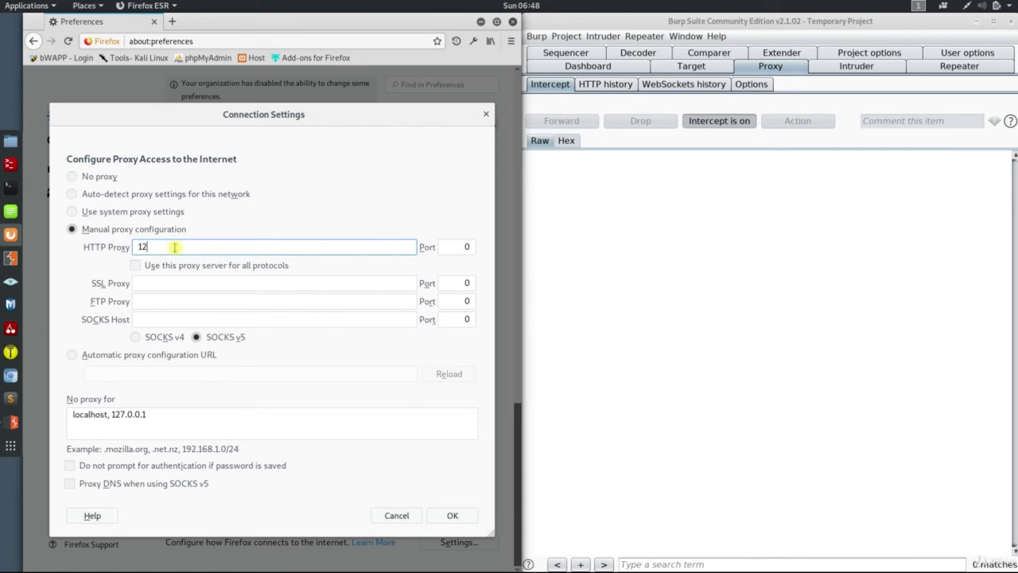
text(7.0.0.1)
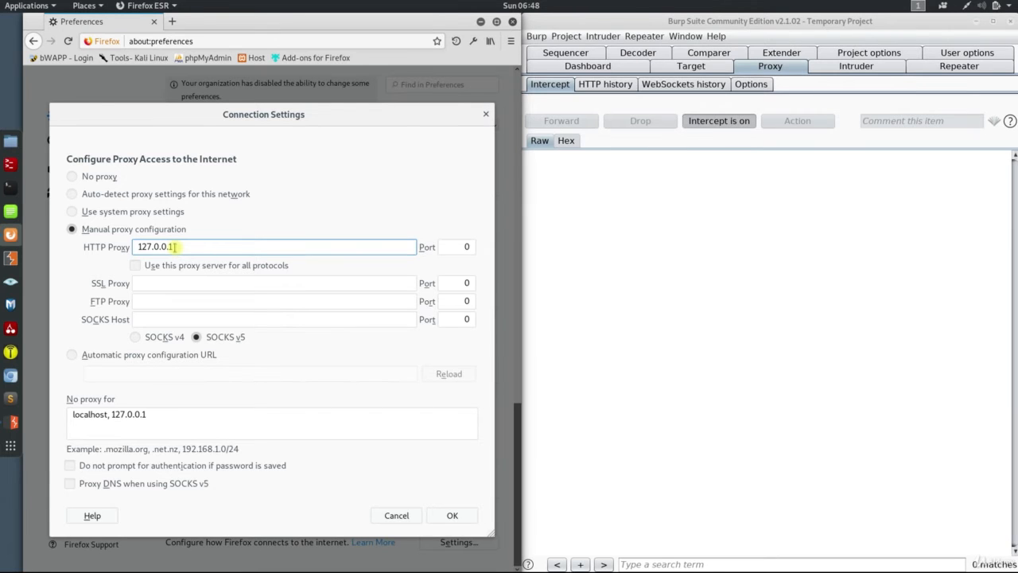
double_click(466, 247)
text(8080)
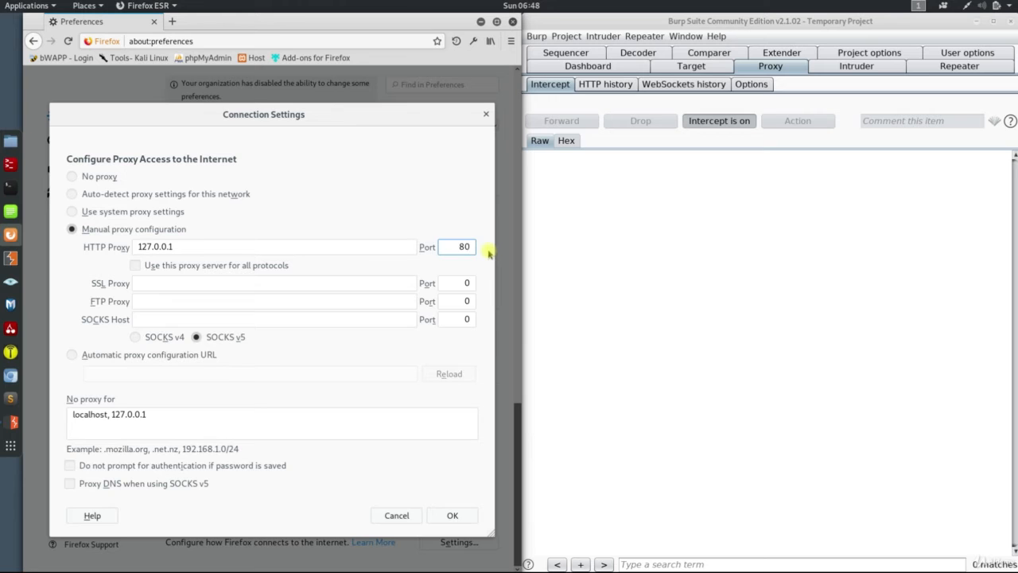
click(281, 266)
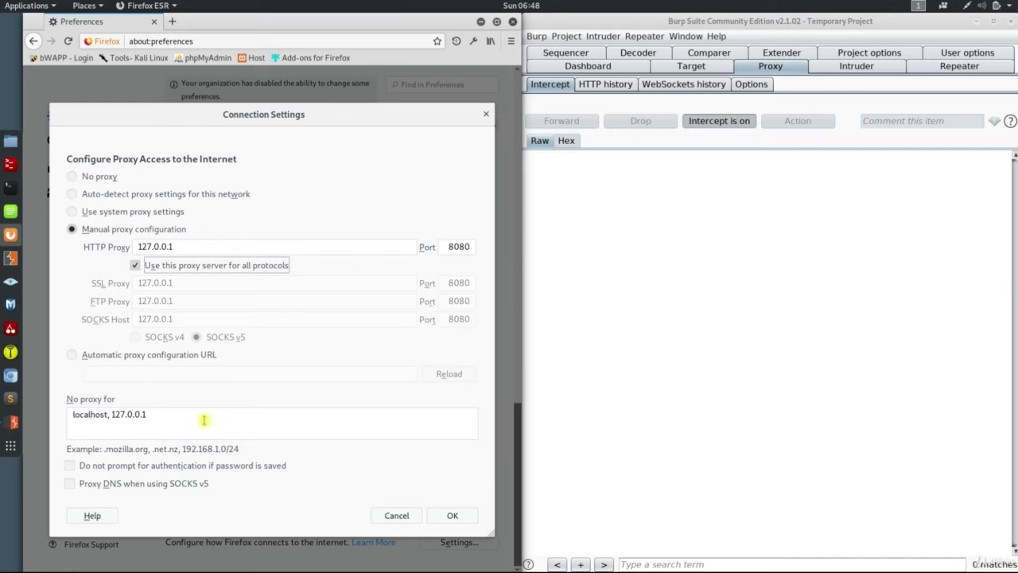
Clear the list of addresses exempt from the proxy and save the connection settings.
drag(204, 419, 45, 414)
key(BackSpace)
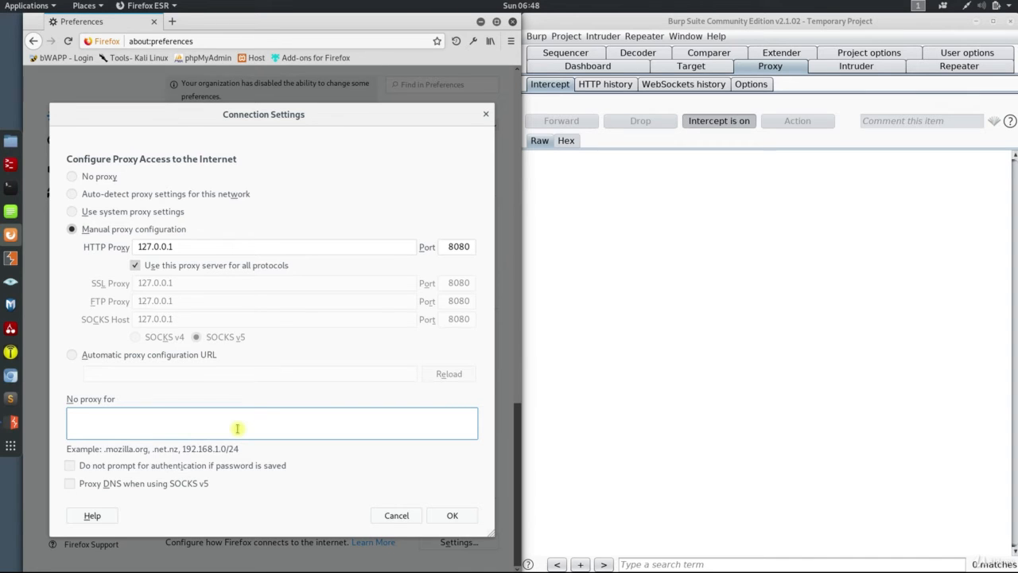
click(452, 515)
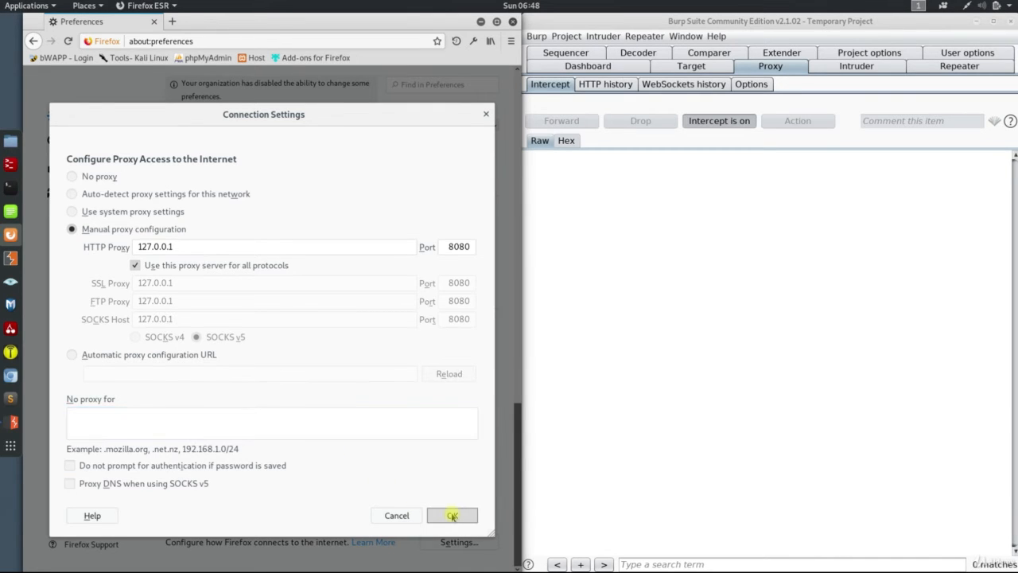
Replace the preferences tab with a new one and load the bookmarked bWAPP login page in it.
click(171, 22)
click(152, 21)
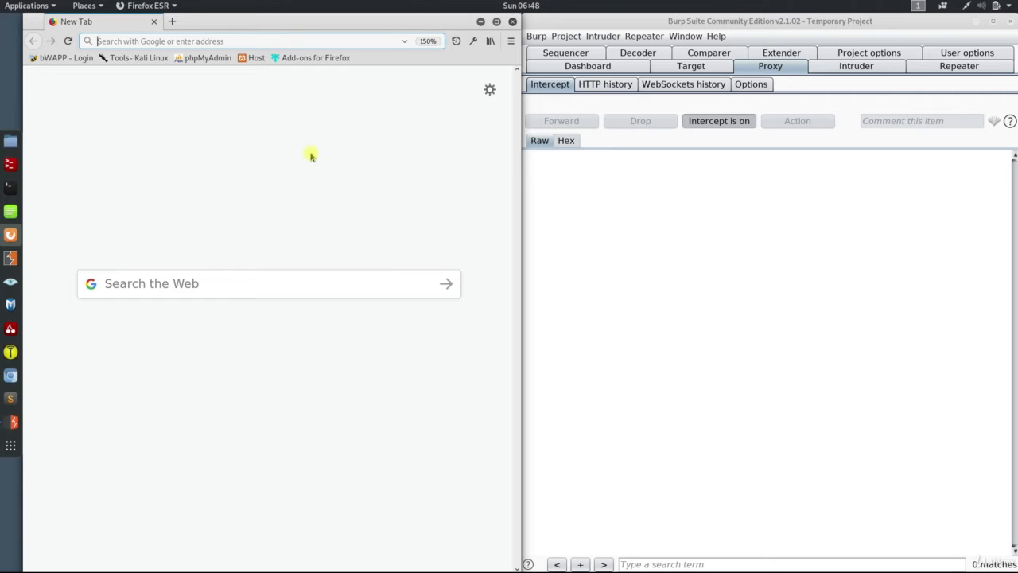
click(69, 62)
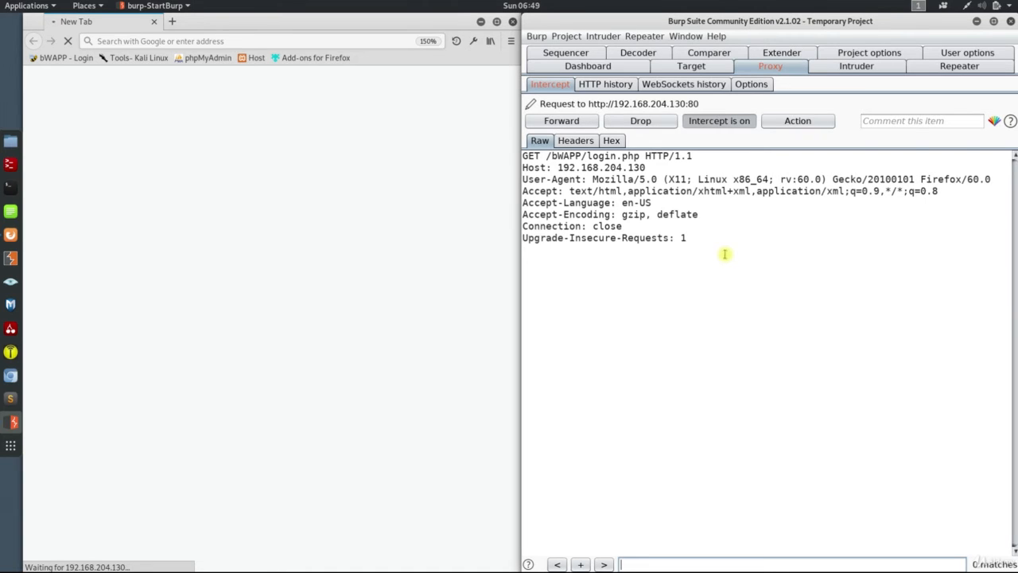
Look through the actions available for the intercepted login.php request and forward the request to the server.
click(804, 123)
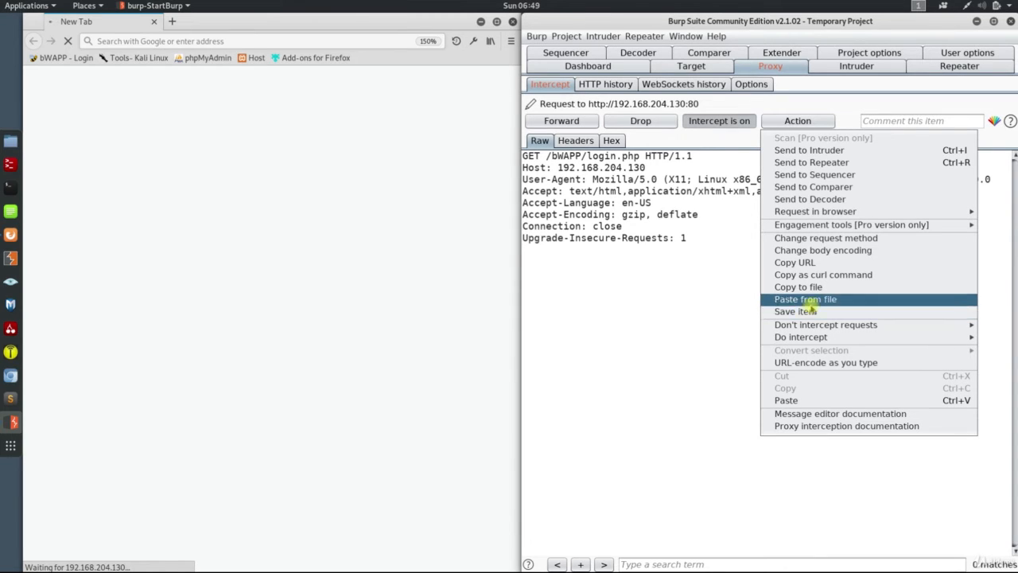
click(735, 314)
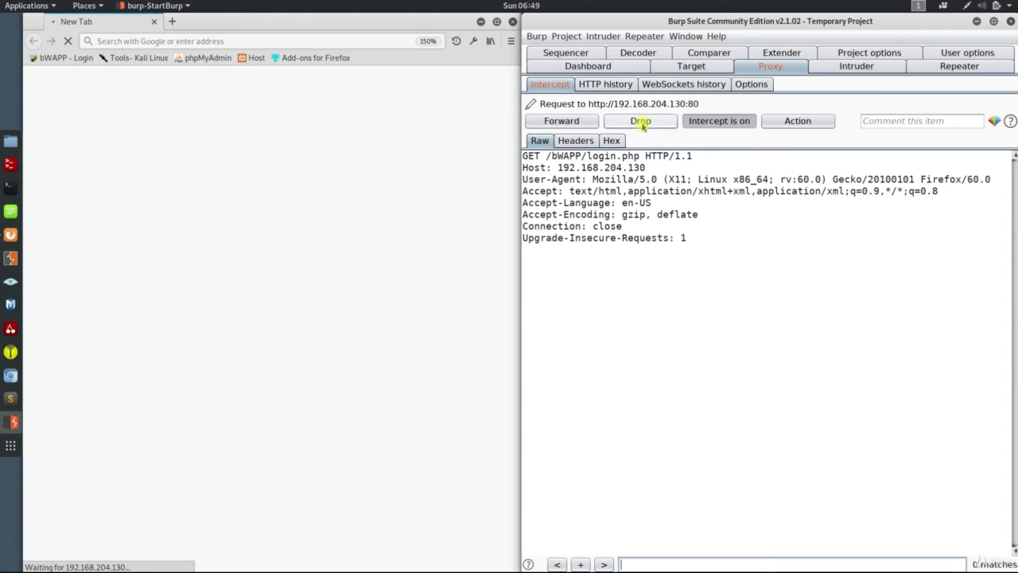
click(574, 123)
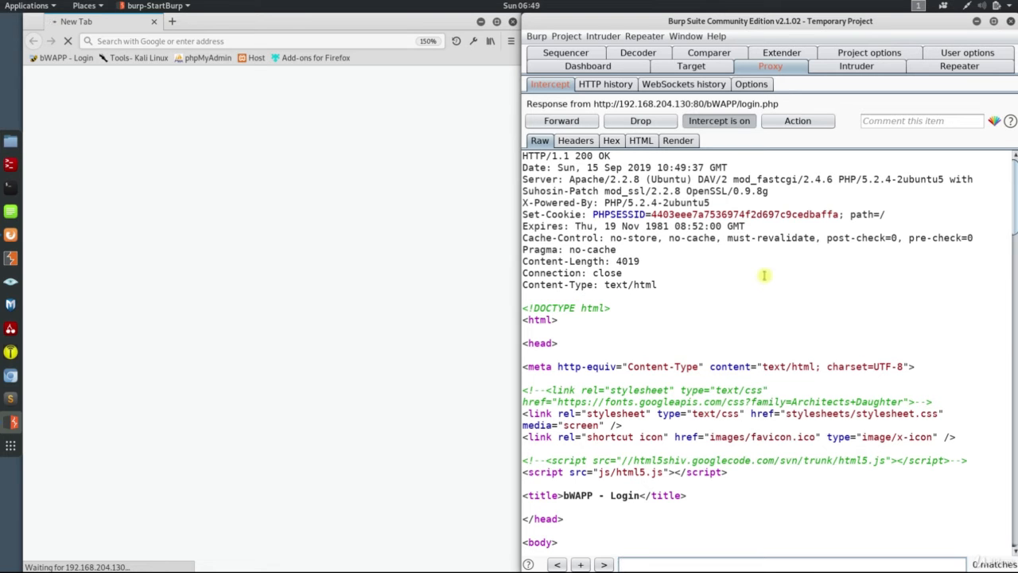
Examine the raw content and the headers of the intercepted login.php response.
scroll(763, 275, down, 10)
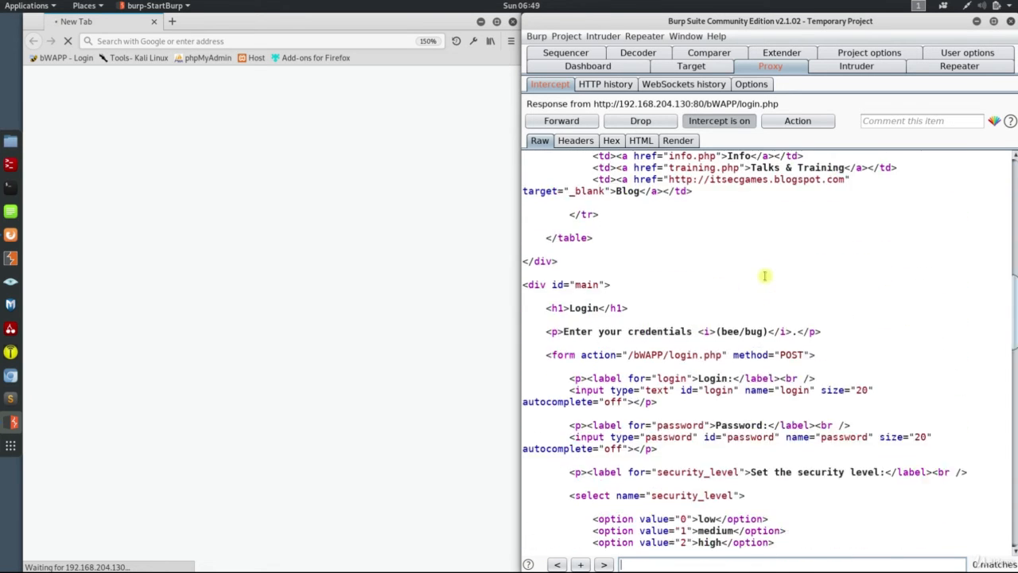
scroll(763, 275, up, 9)
scroll(764, 276, up, 2)
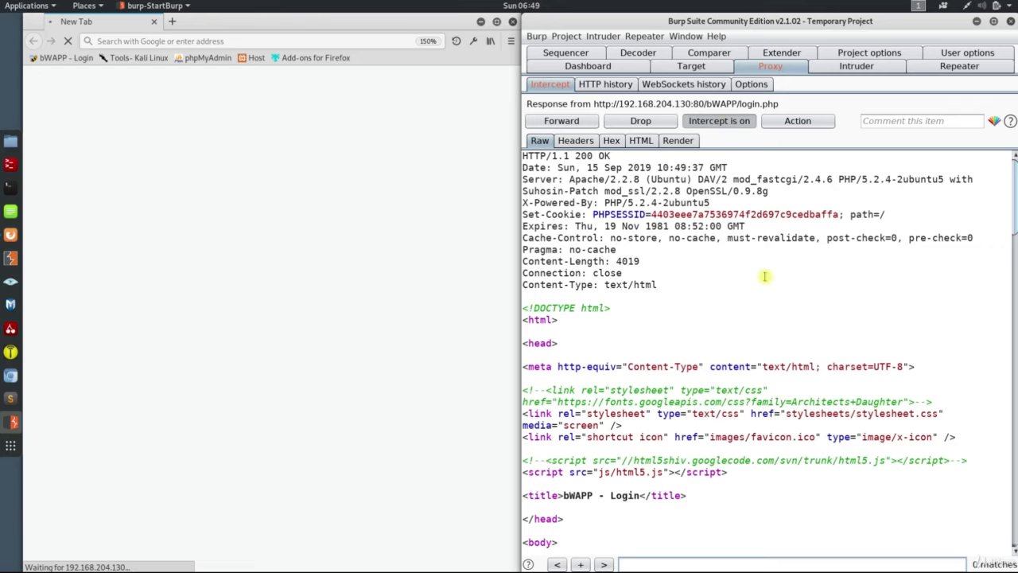
click(575, 140)
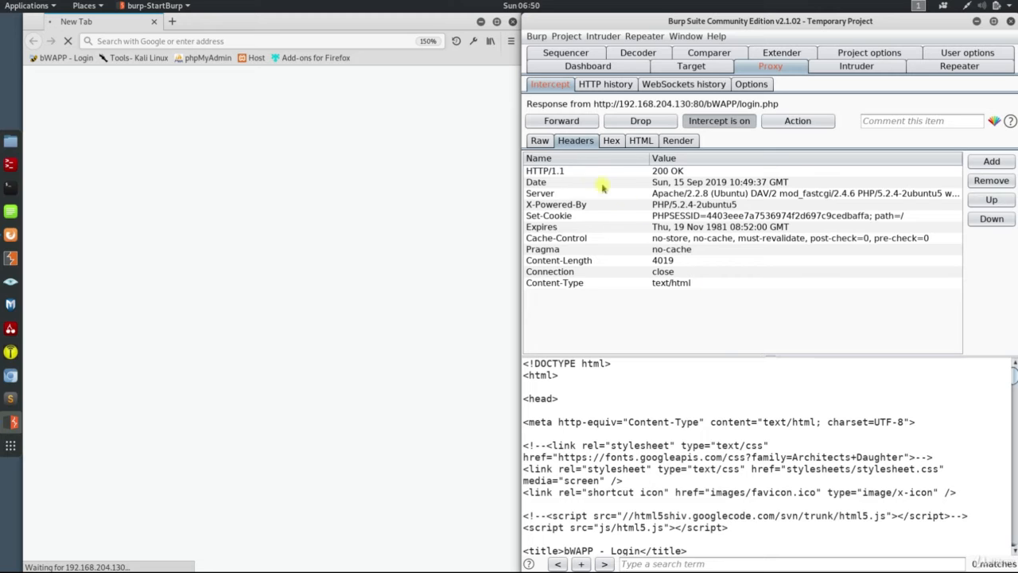
click(540, 142)
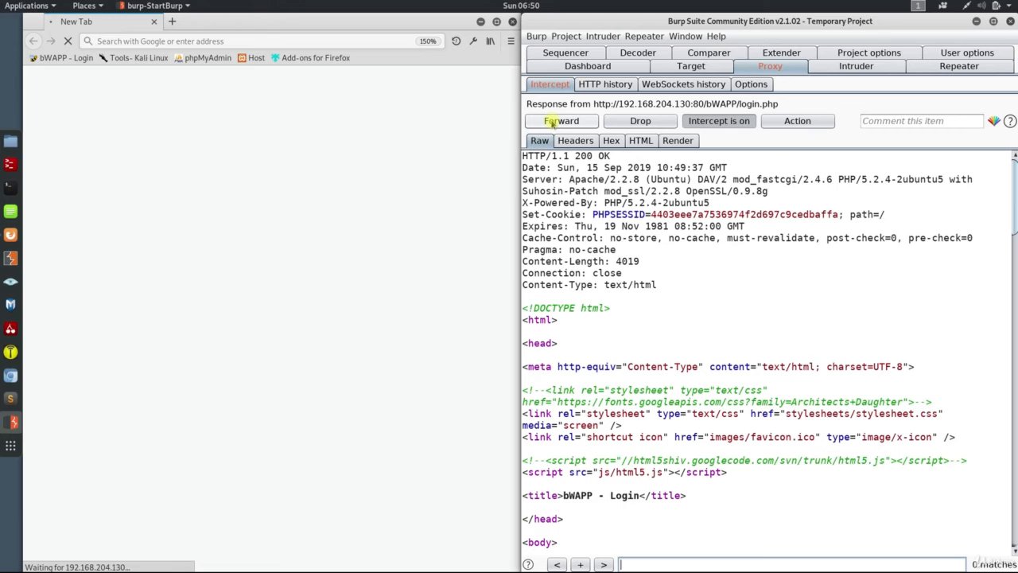
Forward the login.php response and the remaining intercepted messages until the bWAPP login page loads fully.
click(549, 121)
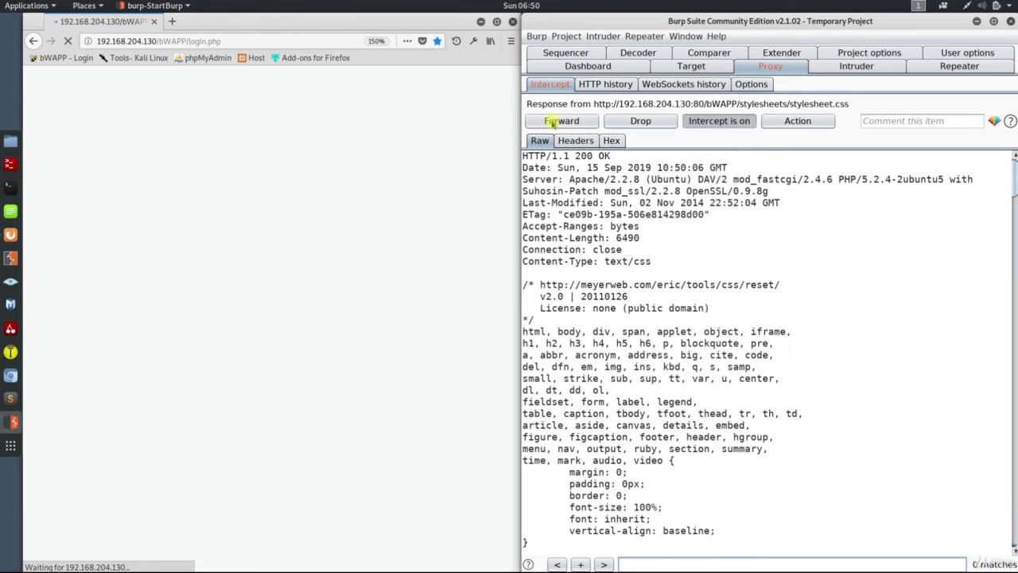
click(549, 122)
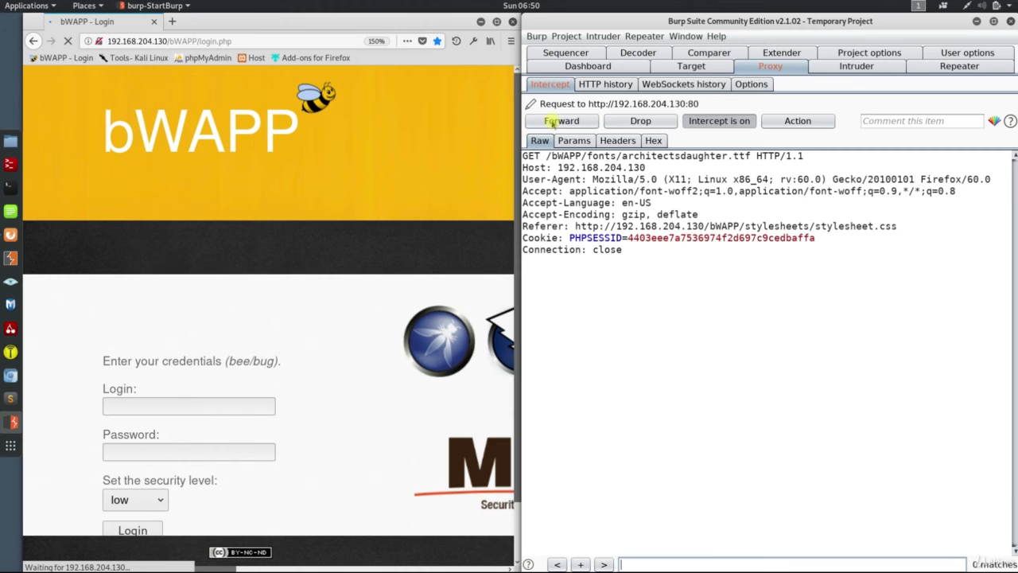
click(554, 123)
click(555, 123)
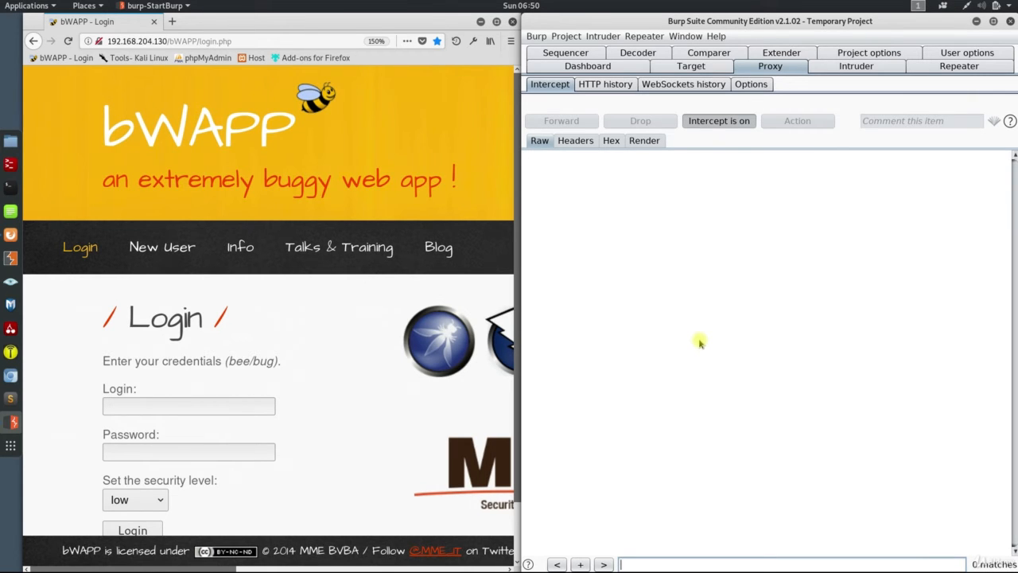
Examine the login.php, html5.js and architectsdaughter.ttf requests in the proxy's HTTP history.
click(619, 87)
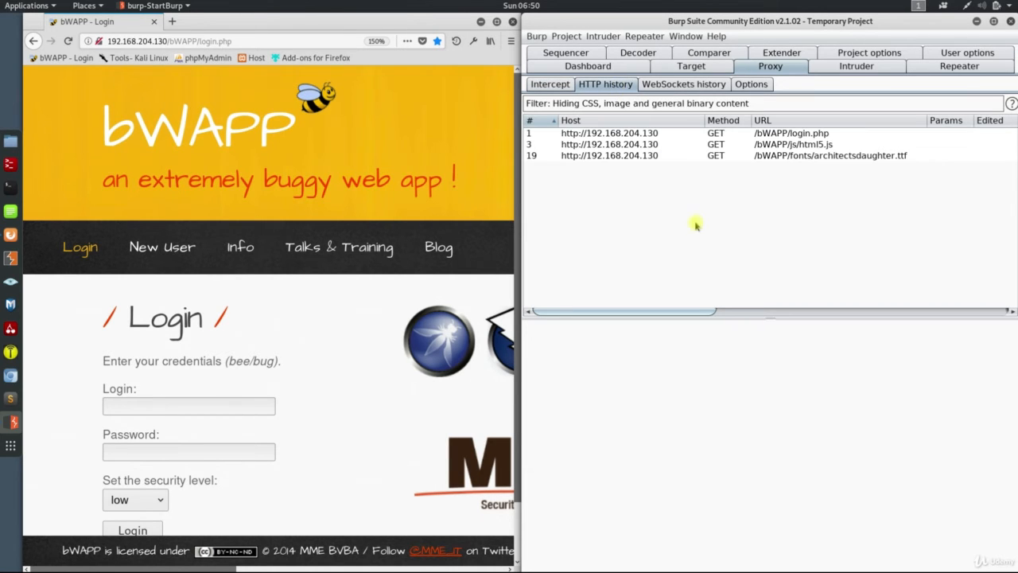
click(654, 135)
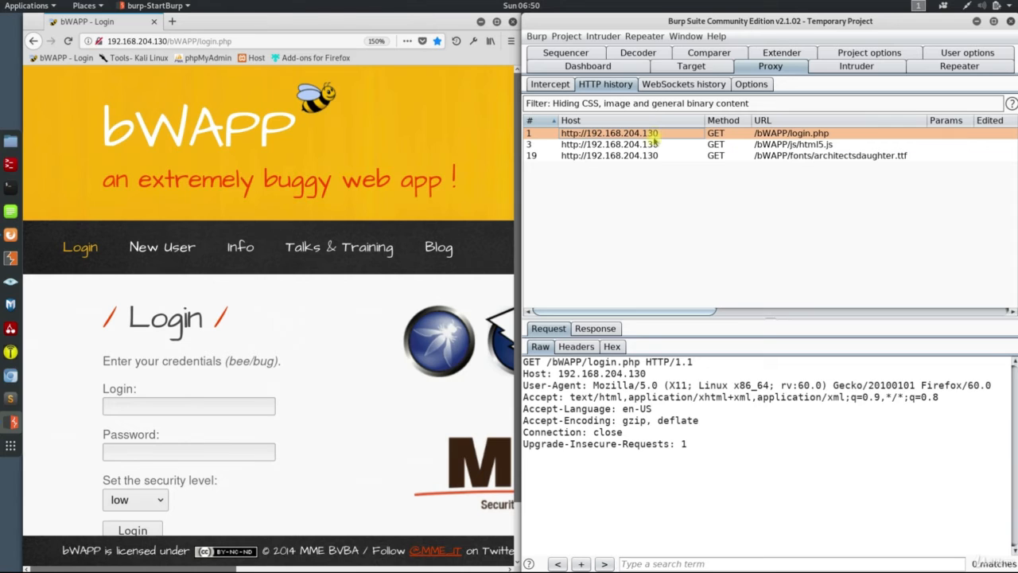
click(648, 144)
click(648, 156)
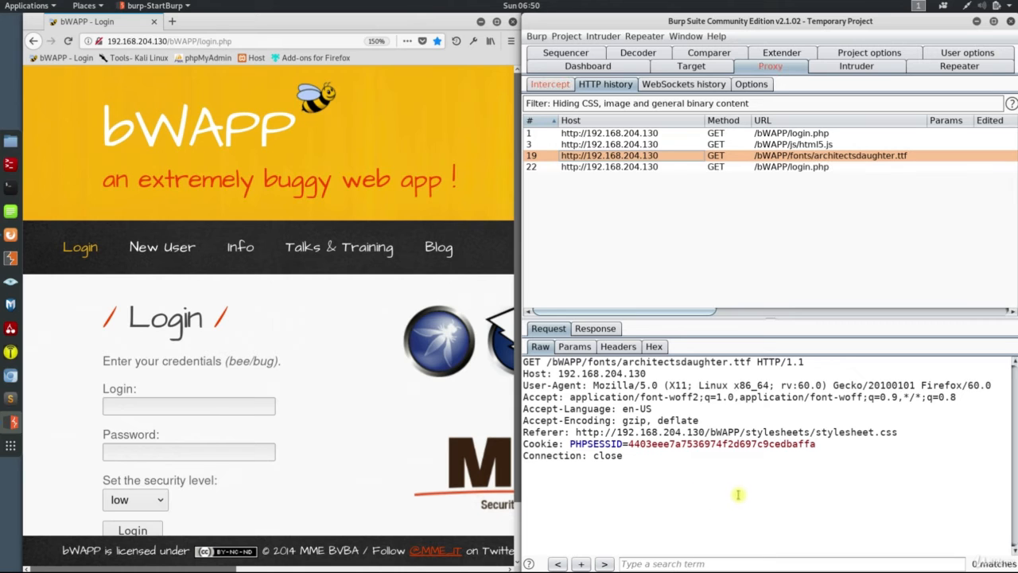
Check the response and request of the architectsdaughter.ttf entry in the HTTP history, and turn off proxy interception.
click(594, 328)
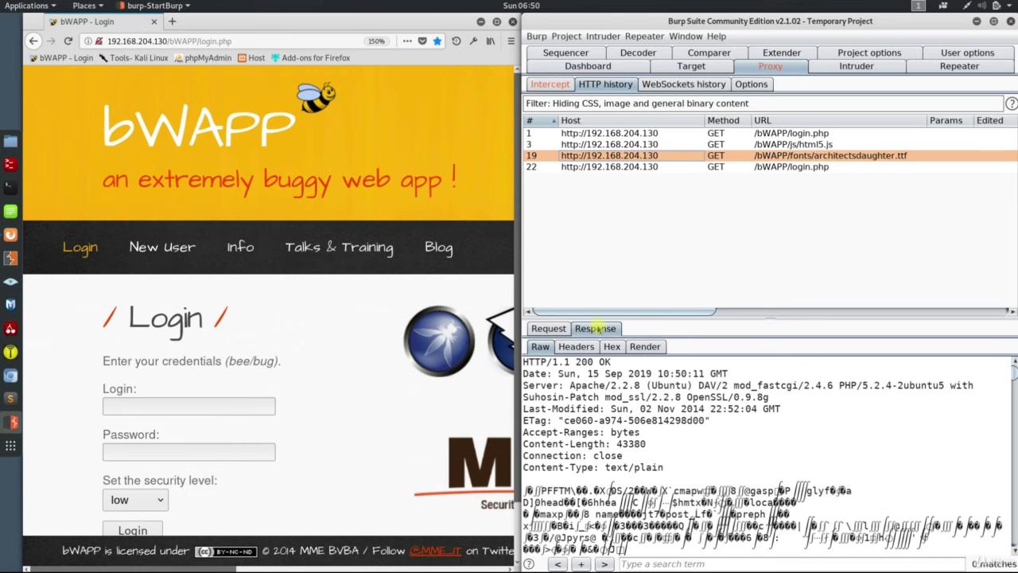
click(549, 328)
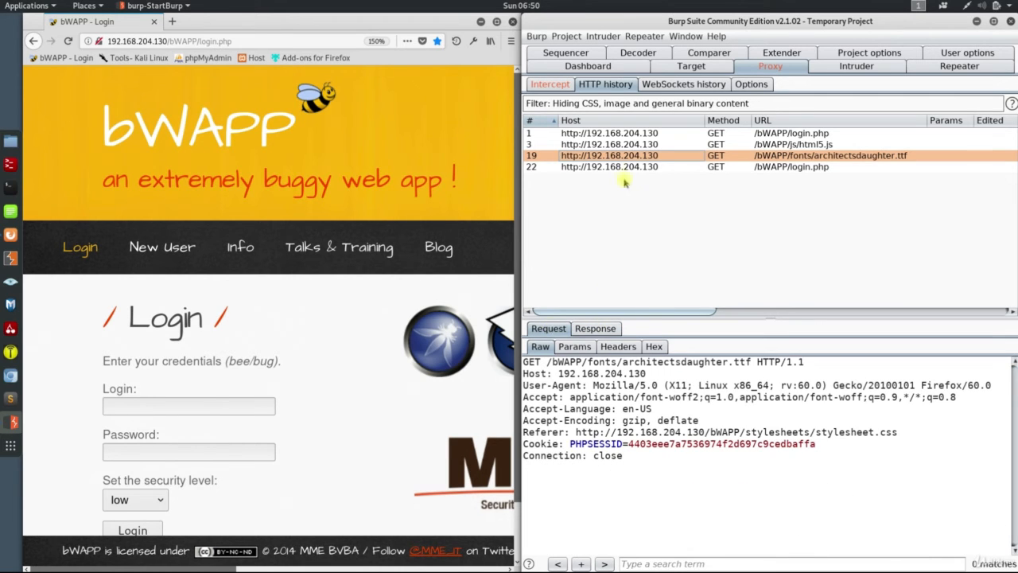
click(549, 84)
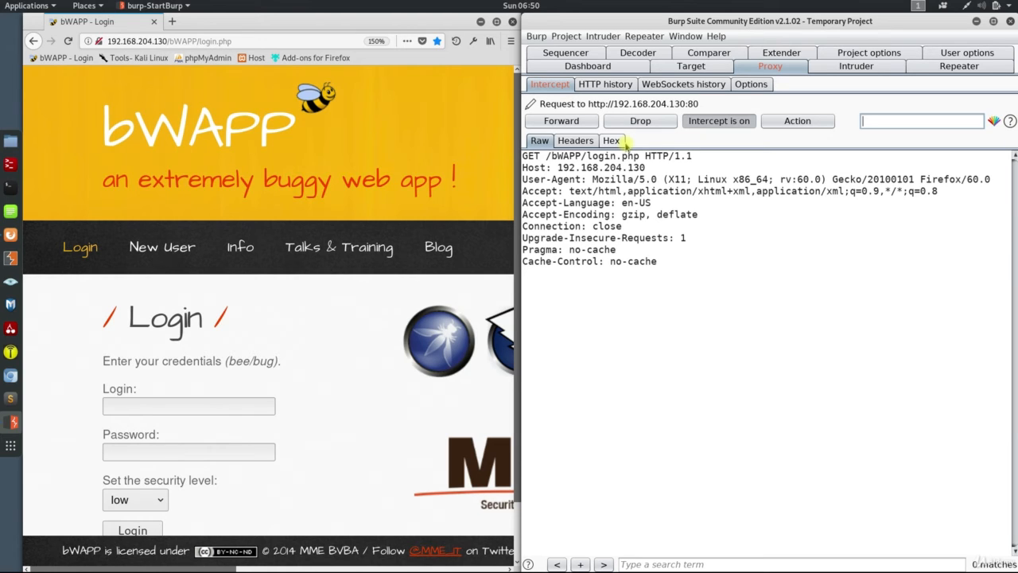
click(713, 120)
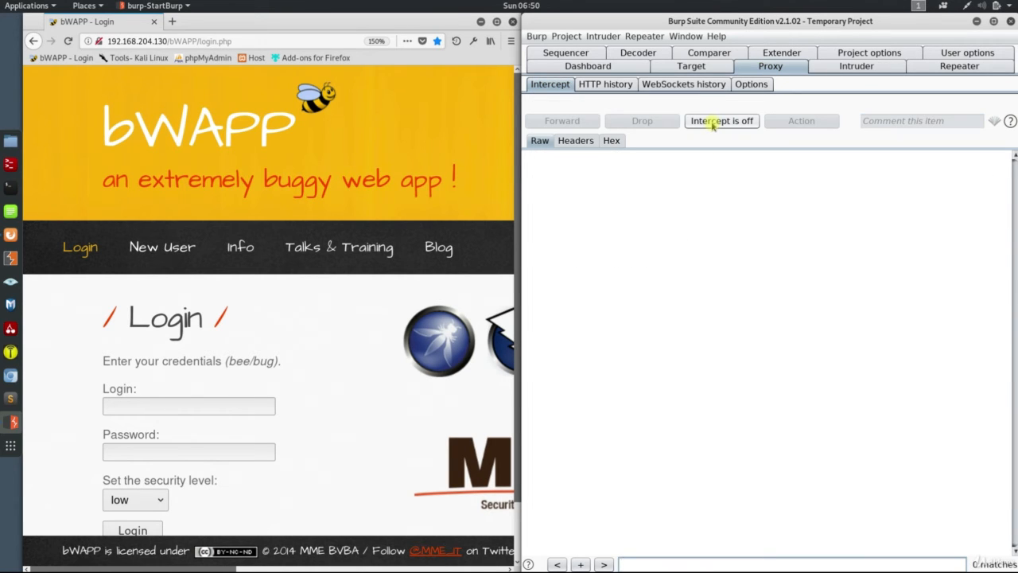
Switch Firefox's connection settings to "Use system proxy settings" and close the preferences.
click(364, 334)
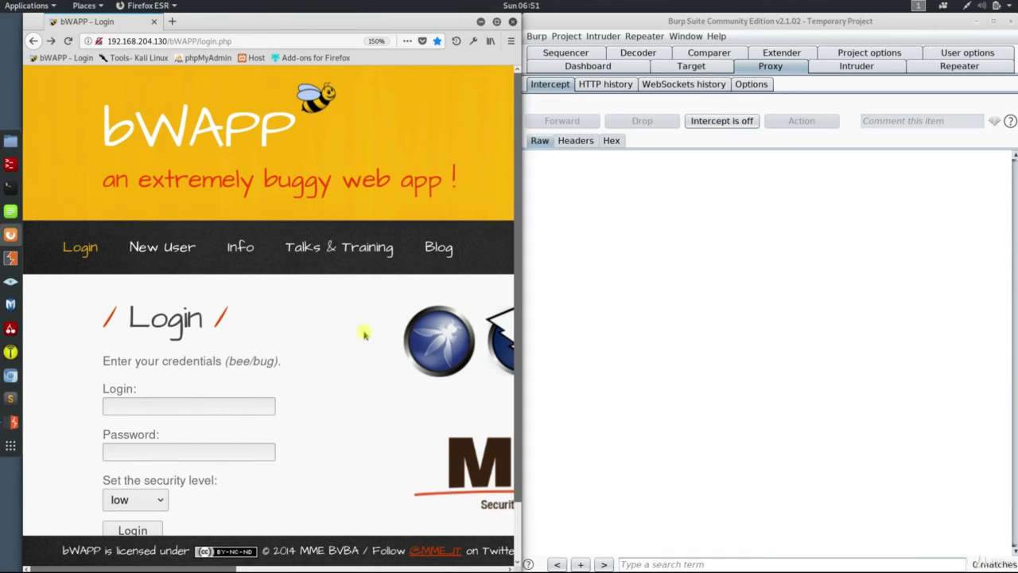
click(510, 40)
click(404, 205)
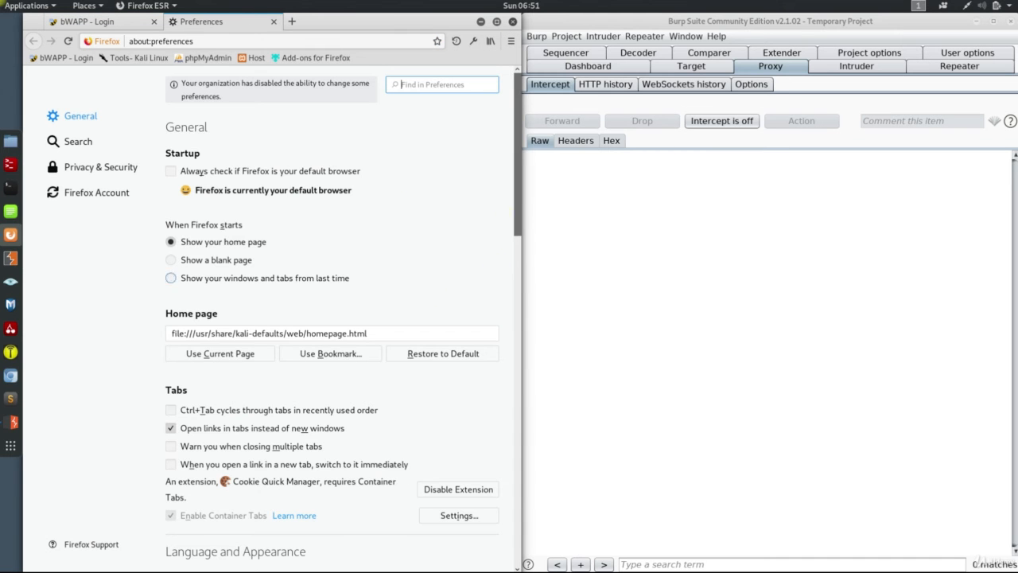
scroll(516, 387, down, 15)
click(459, 542)
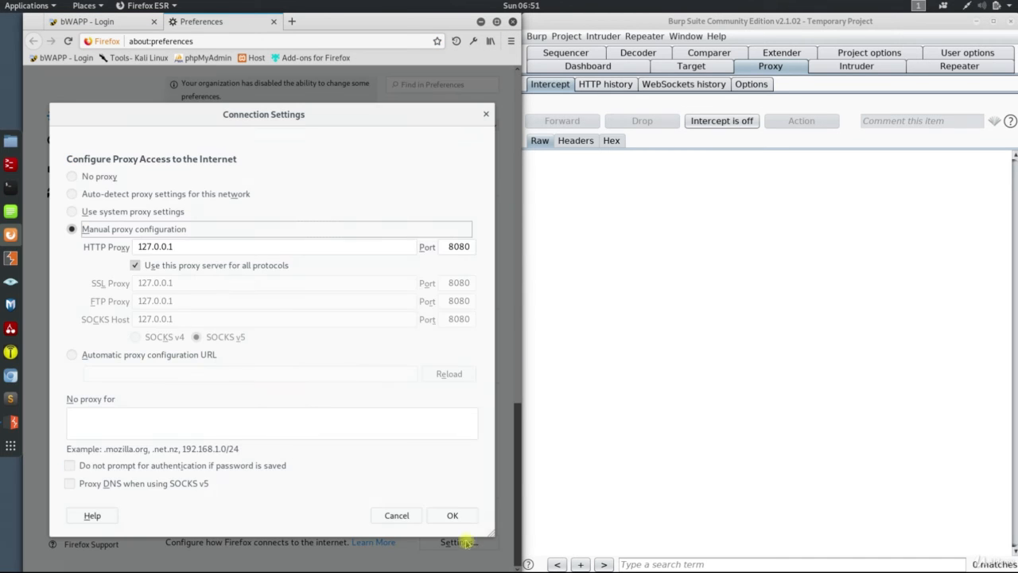
click(115, 211)
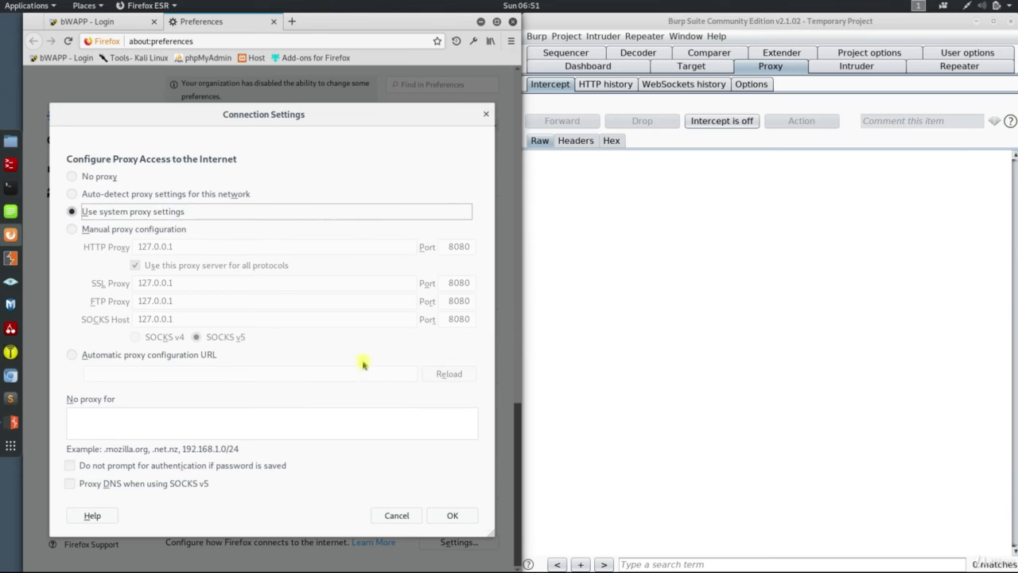
click(452, 515)
click(273, 21)
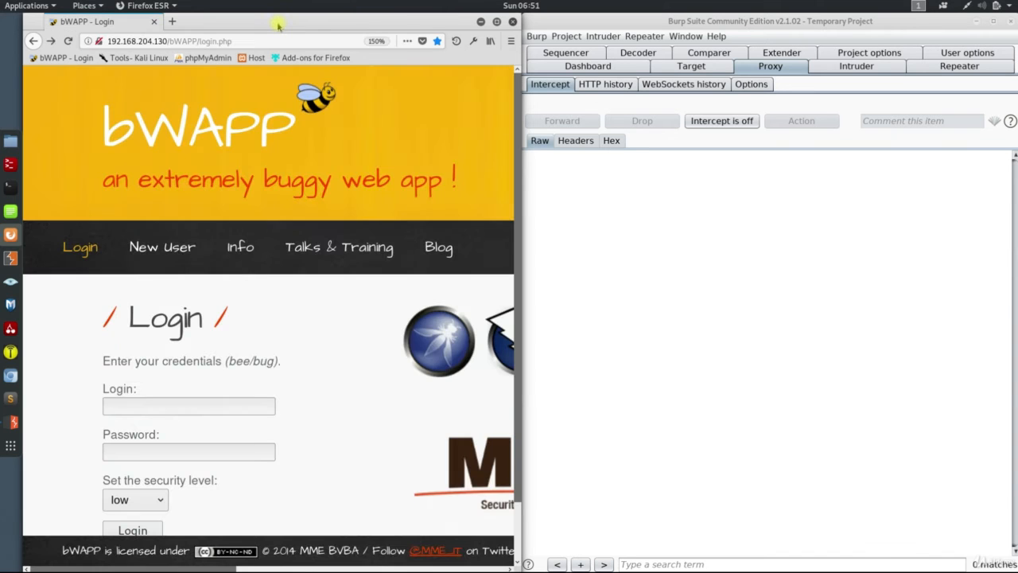
Search the Firefox Add-ons site for "Foxyproxy" and open the FoxyProxy Standard page.
click(309, 59)
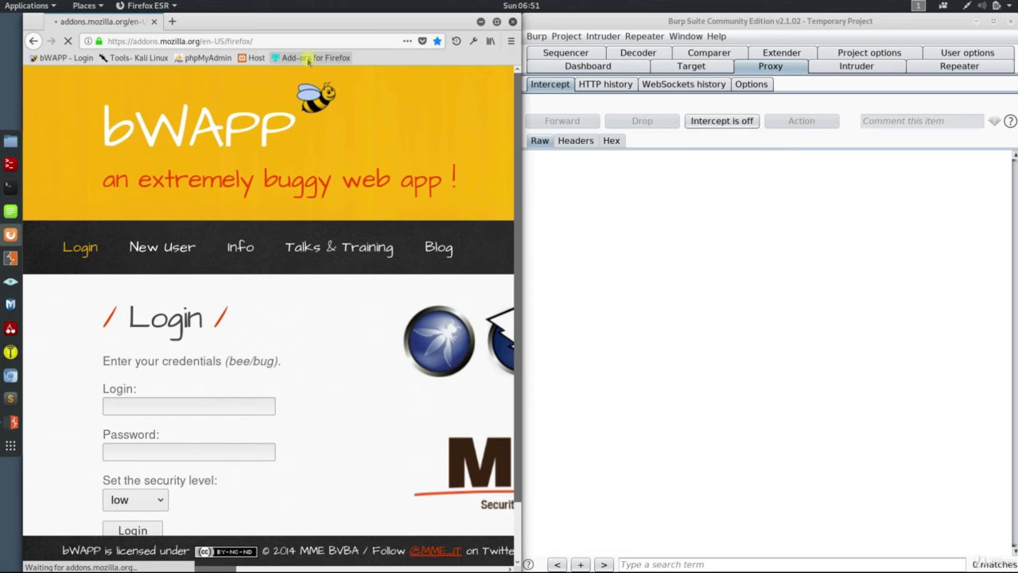
key(ctrl+plus)
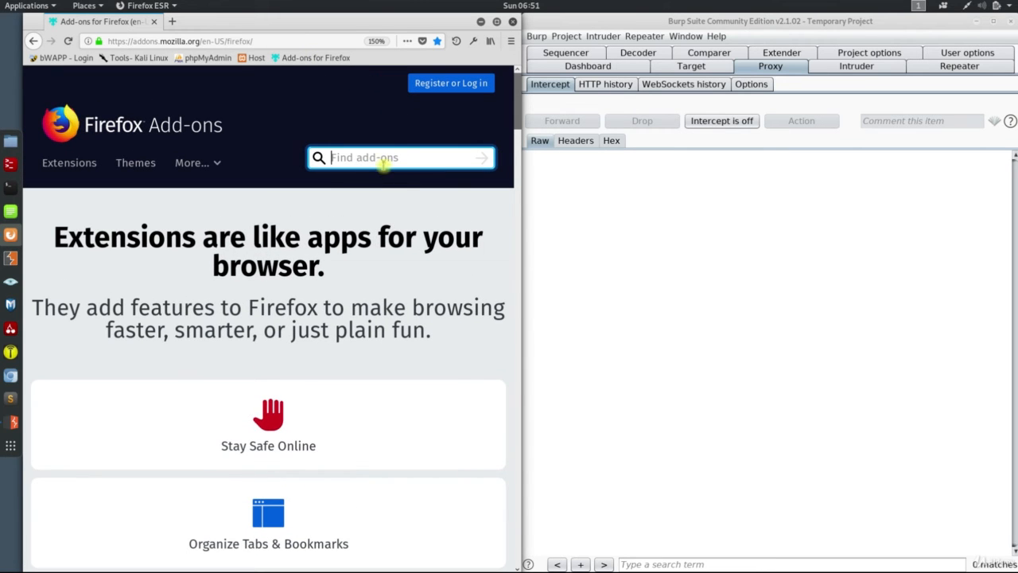
text(Foxypr)
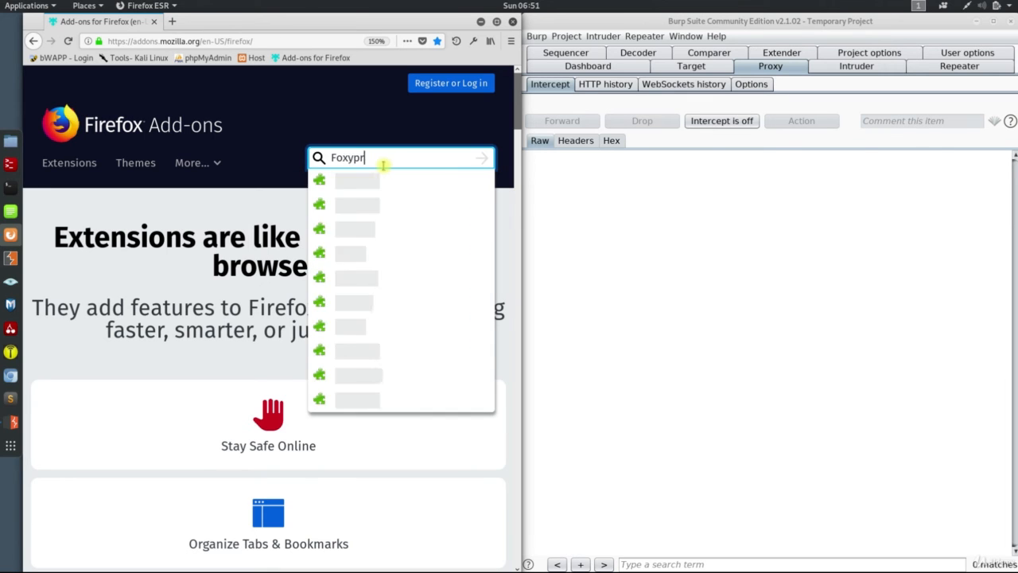
text(oxy)
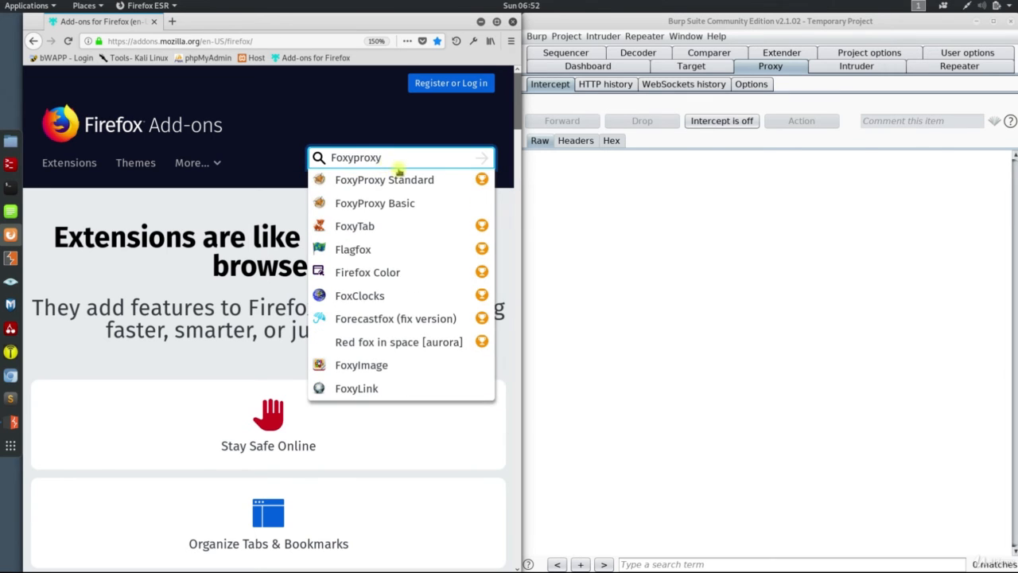
click(422, 180)
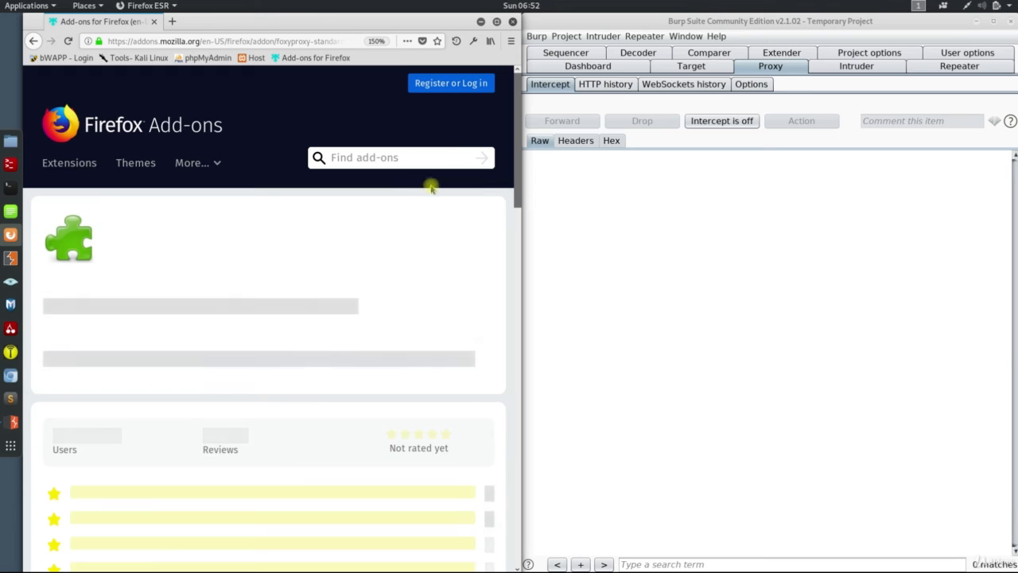
Install FoxyProxy Standard in Firefox, granting its permissions, and replace the welcome and add-on pages with an empty tab.
scroll(398, 223, down, 5)
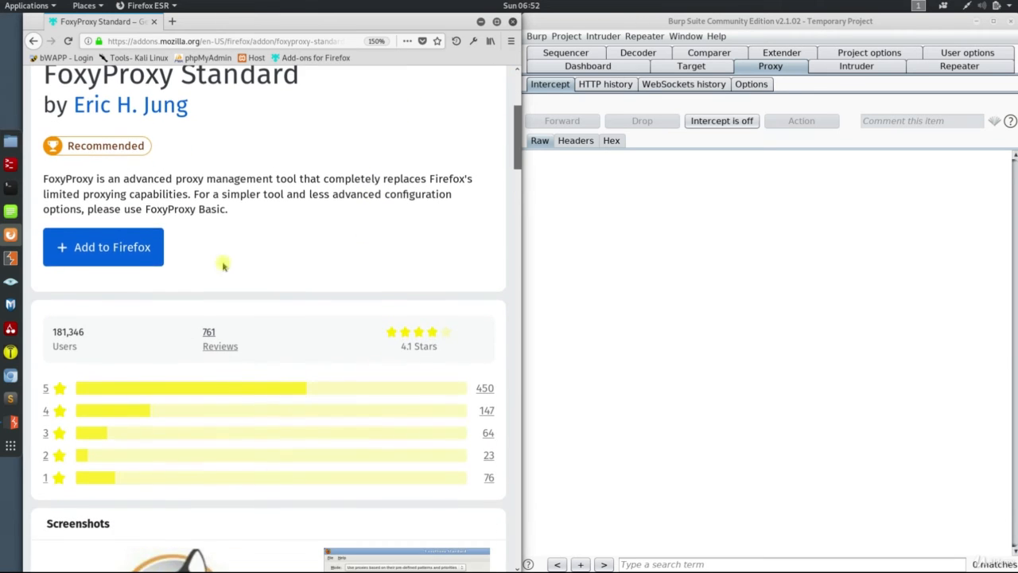
click(127, 247)
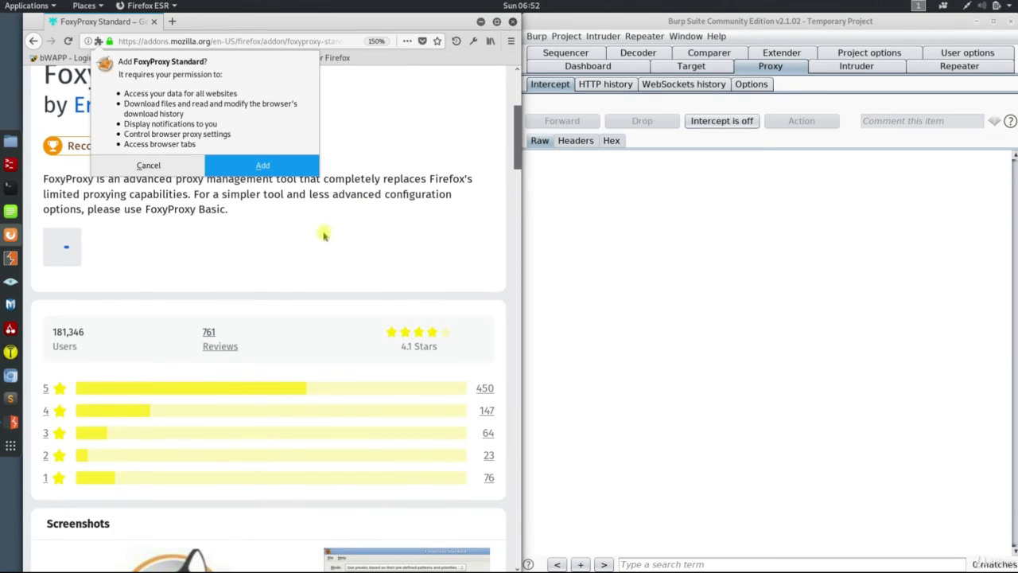
click(266, 165)
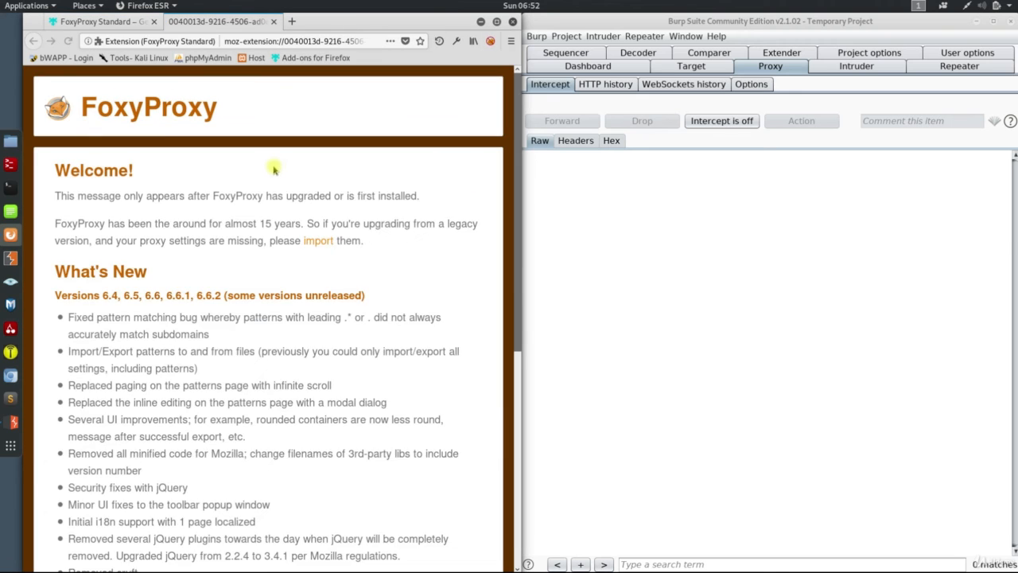
click(274, 21)
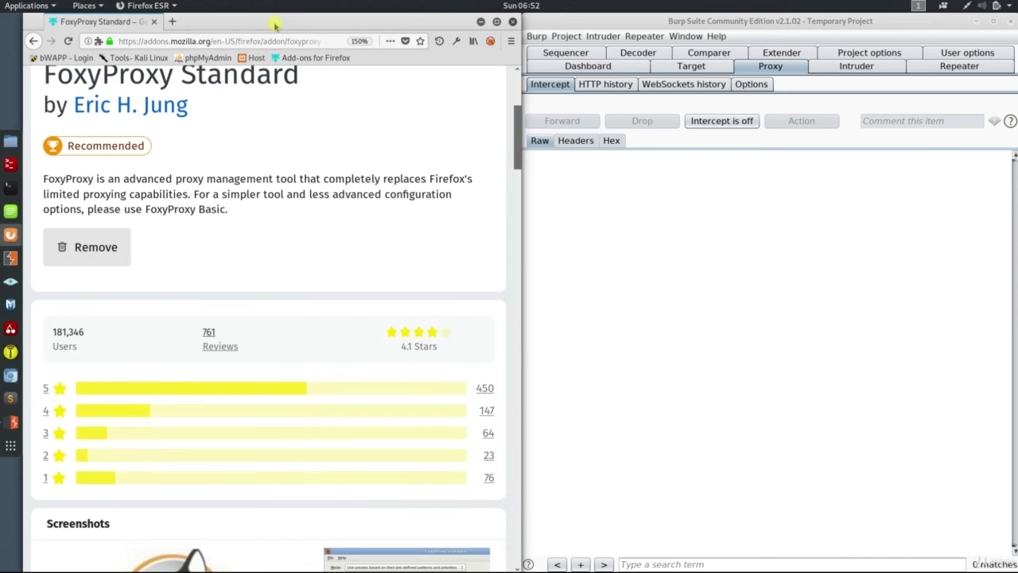
click(171, 22)
click(153, 23)
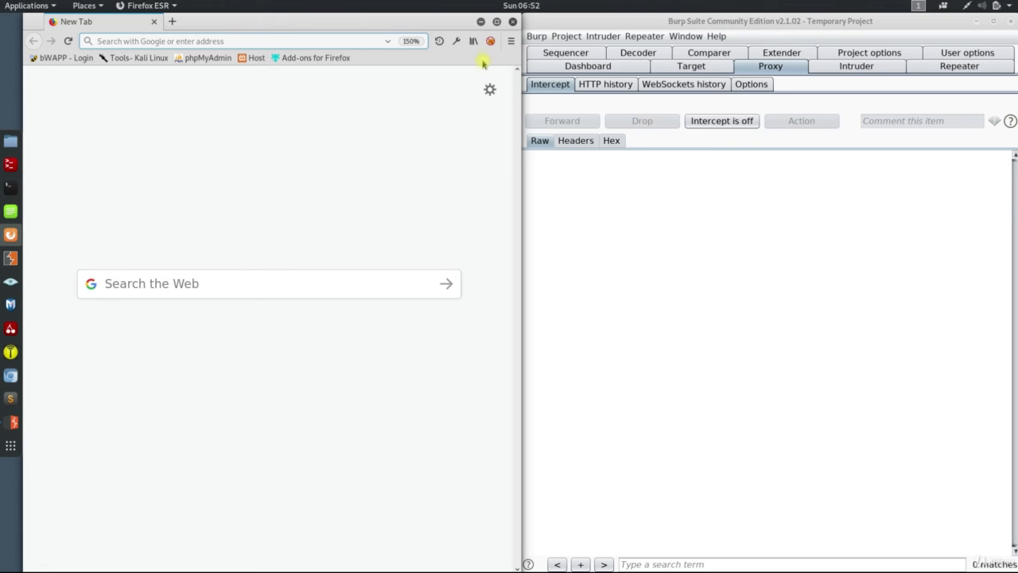
Add an HTTP proxy titled BURP with IP address 127.0.0.1 and port 8080 in FoxyProxy's options and save it.
click(490, 42)
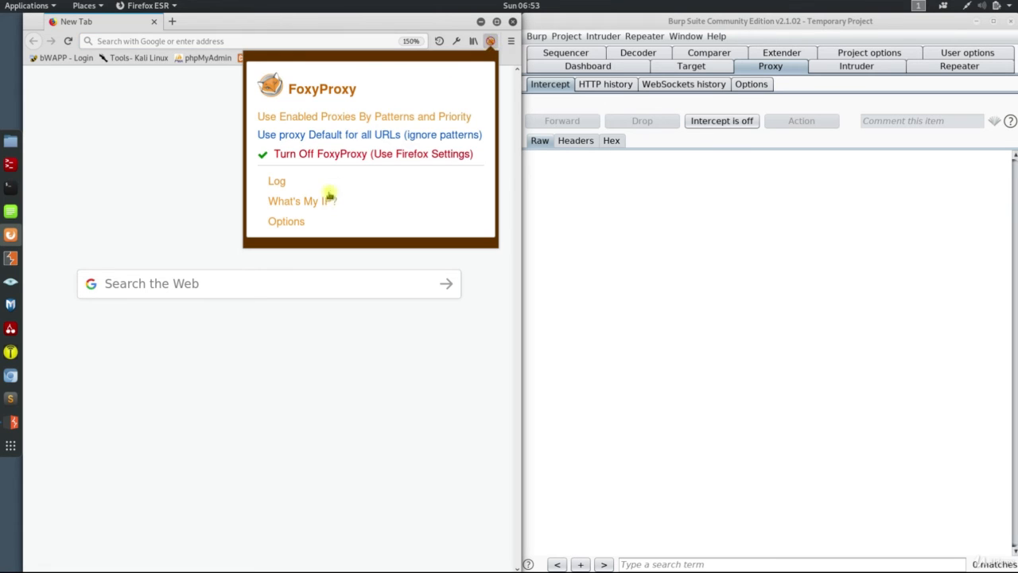
click(293, 223)
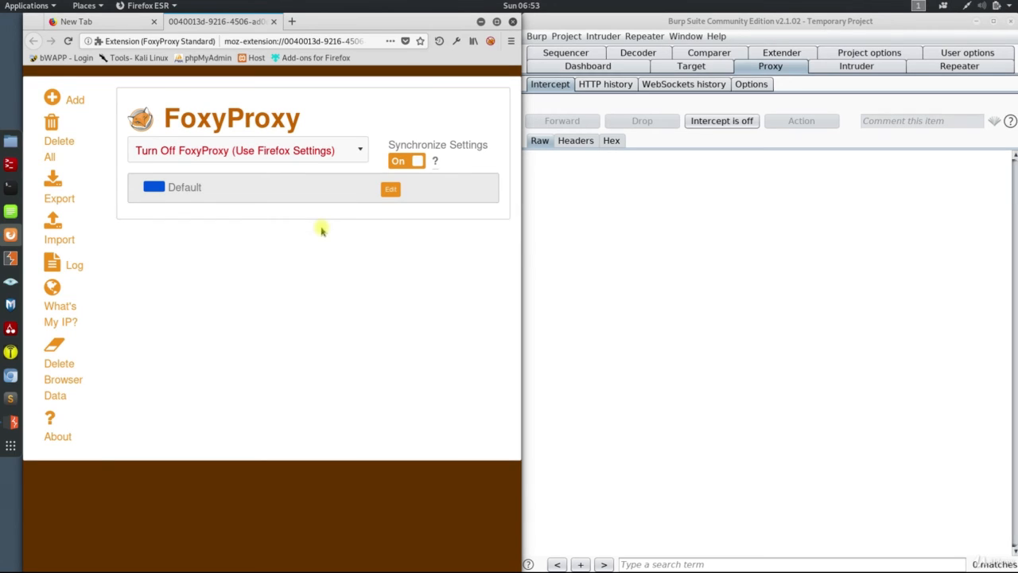
click(51, 97)
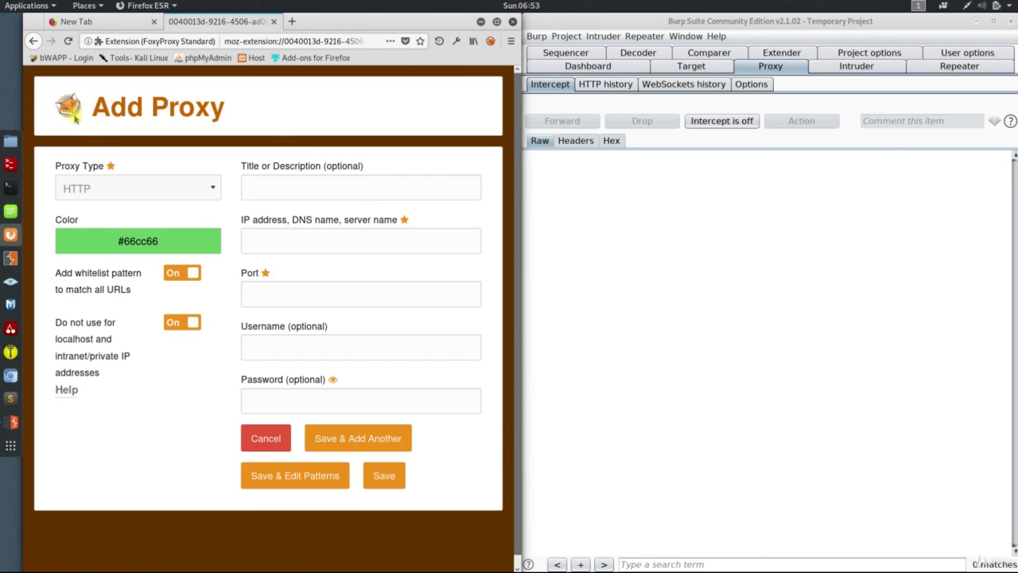
click(252, 187)
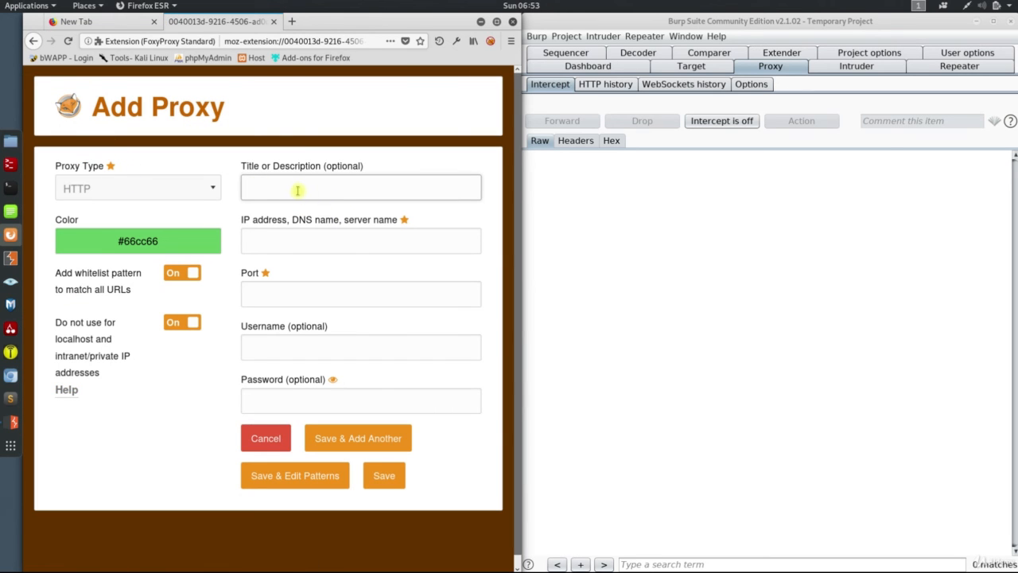
text(BURP)
click(306, 243)
text(127)
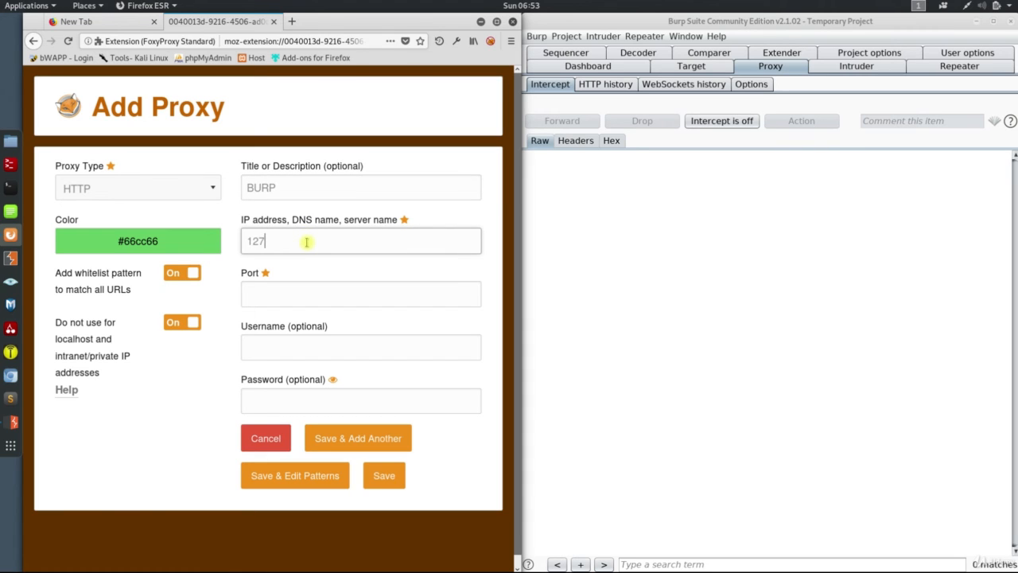
text(.0.0.1)
click(311, 289)
text(8080)
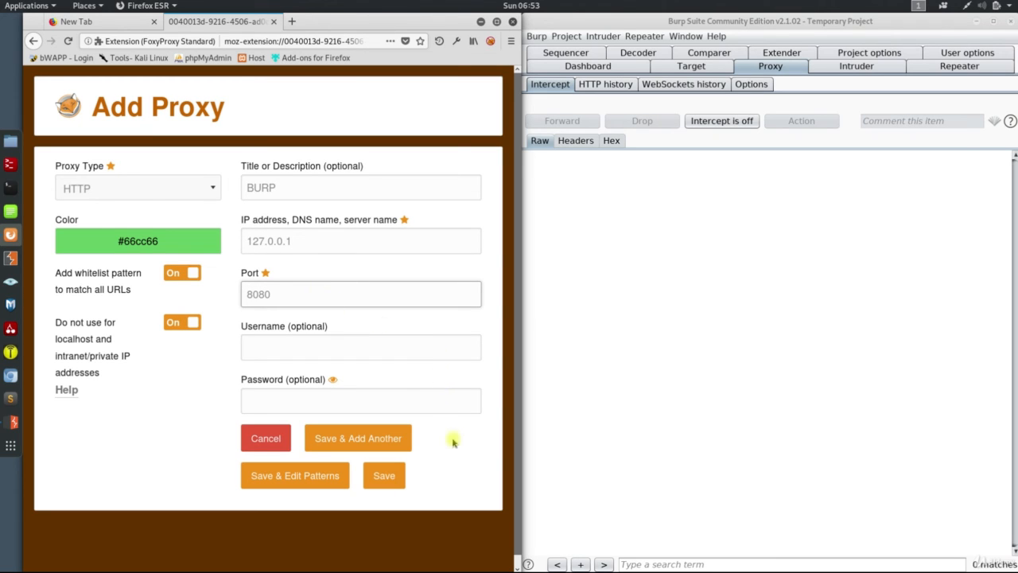
click(384, 475)
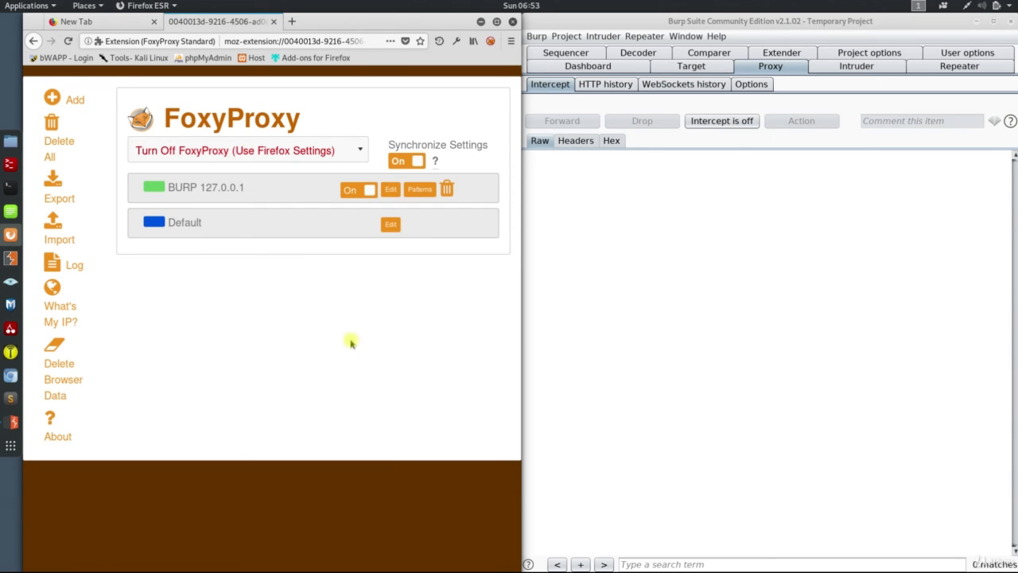
click(274, 22)
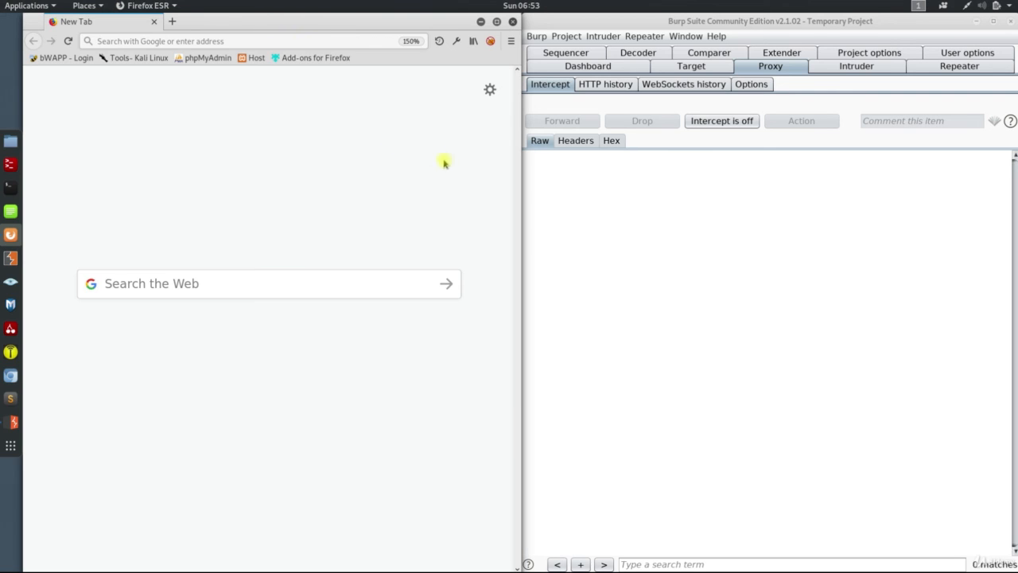
Set FoxyProxy to use the BURP proxy for all URLs and turn on interception in Burp Suite.
click(490, 41)
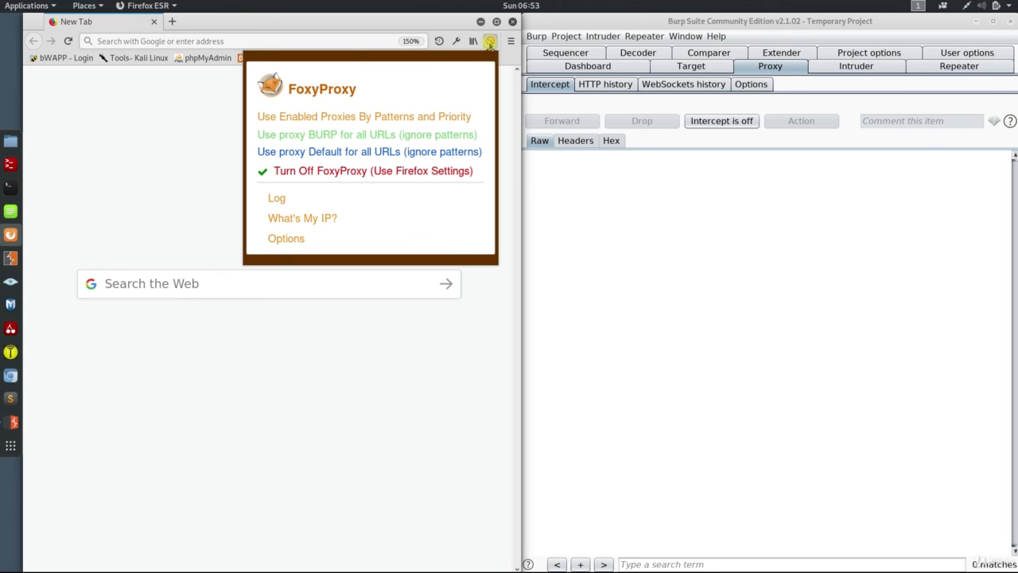
click(448, 135)
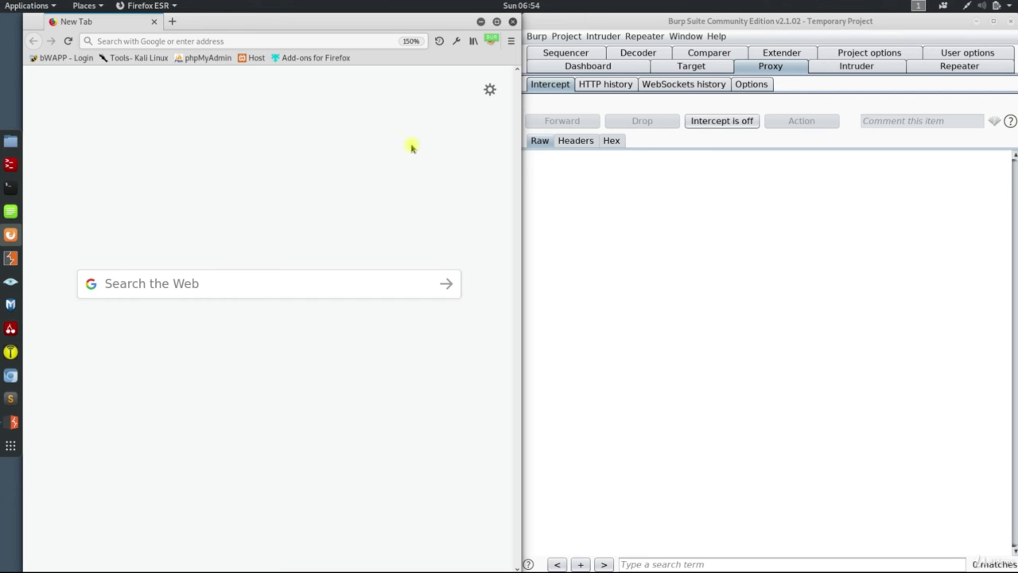
click(711, 126)
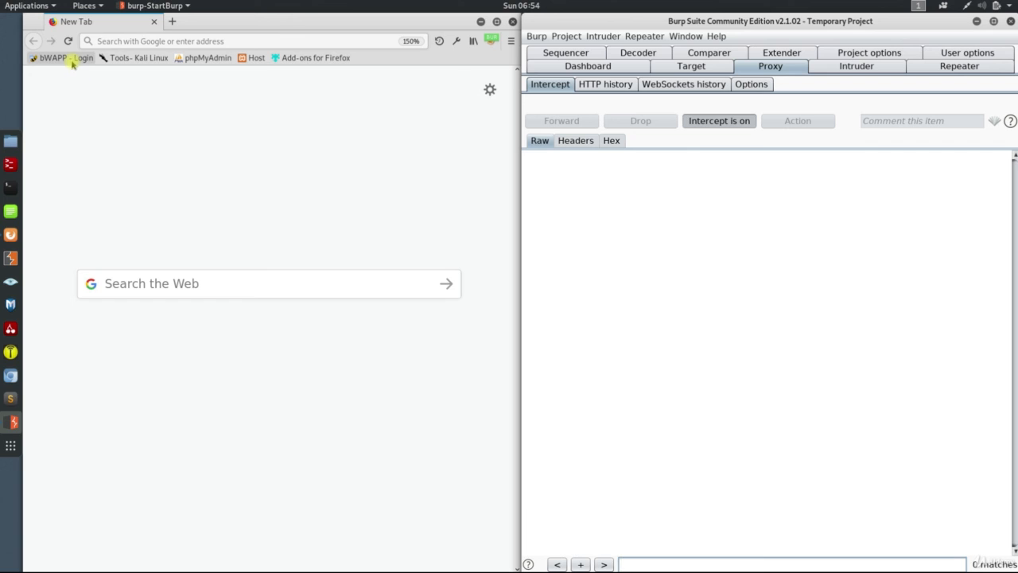
Load the bookmarked bWAPP login page through the proxy and forward its intercepted messages until it opens.
click(72, 59)
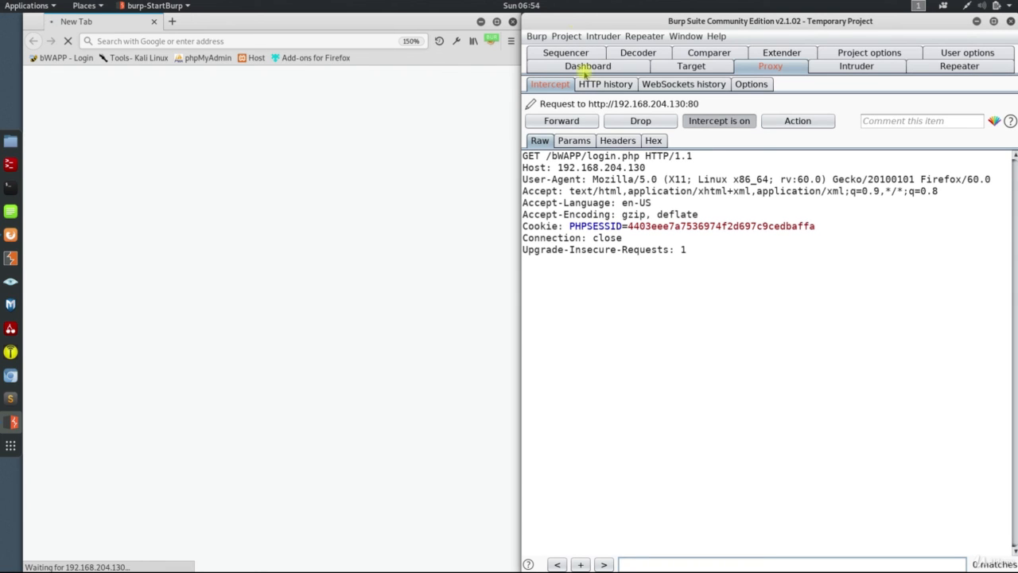
click(563, 121)
click(561, 121)
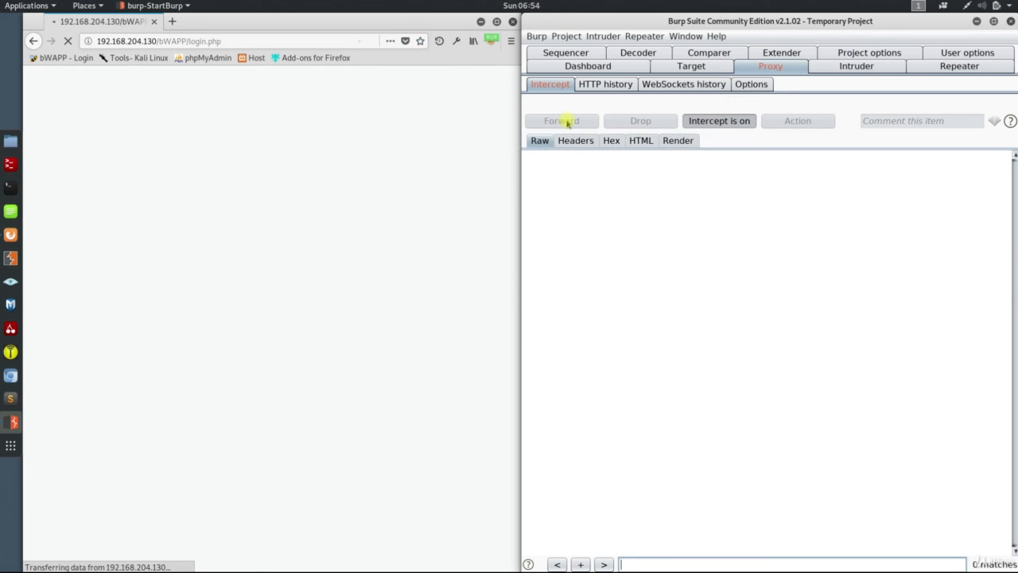
Turn off FoxyProxy so Firefox uses its own settings, and check it by reloading the login page and opening bWAPP's Info page.
click(492, 40)
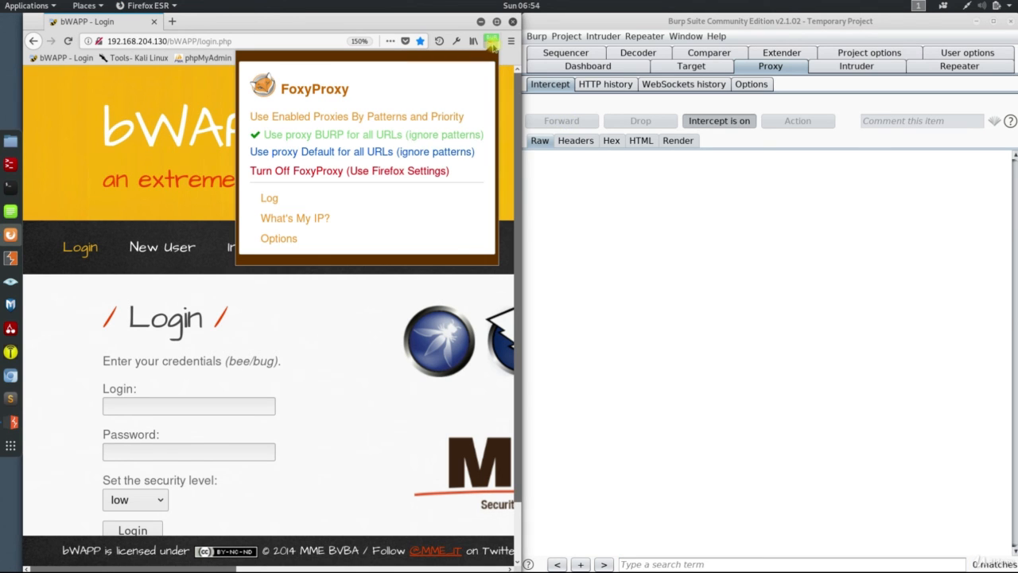
click(424, 170)
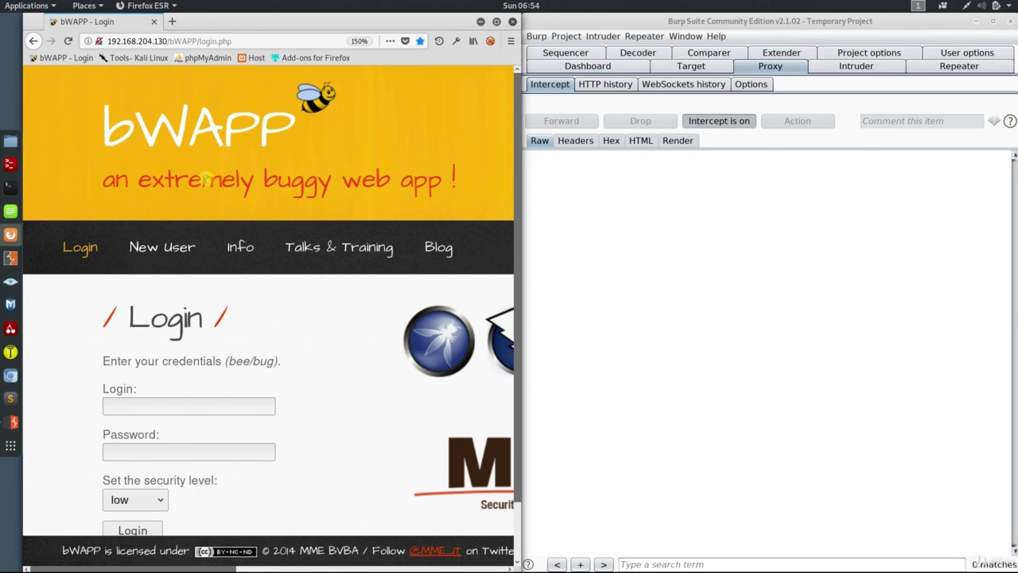
click(69, 41)
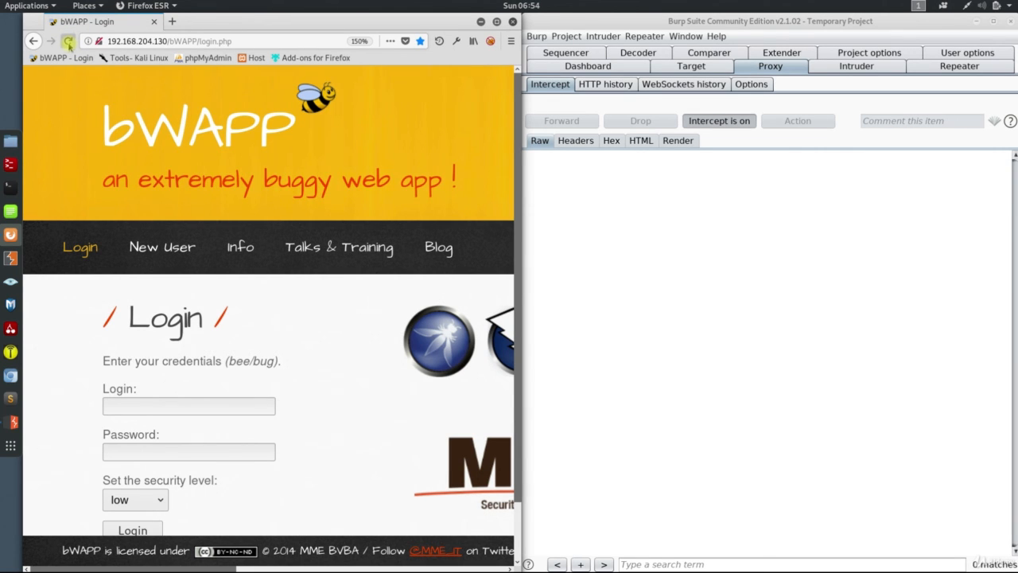
click(240, 247)
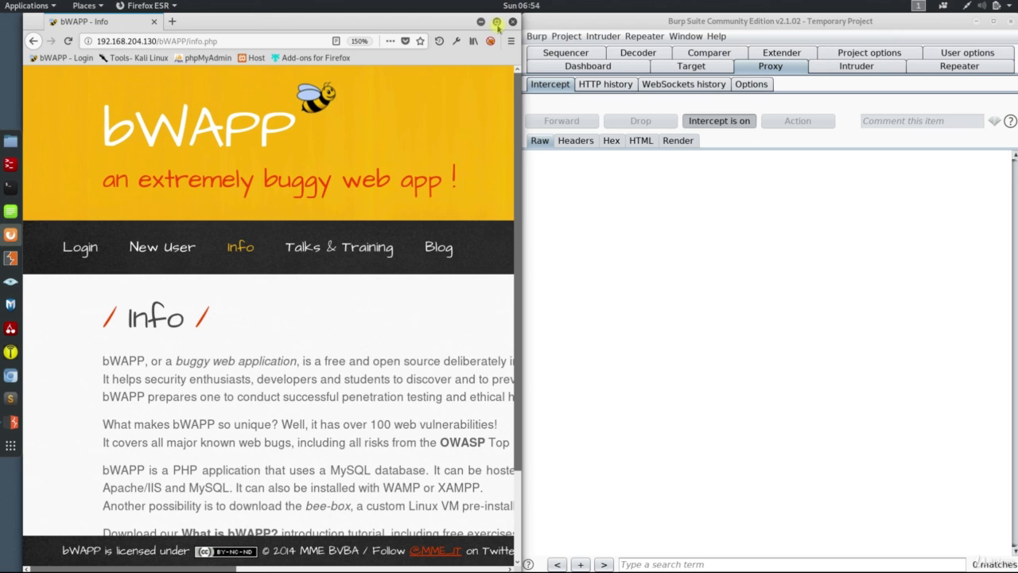
Maximize the Firefox window and open the about:config preferences page.
click(497, 23)
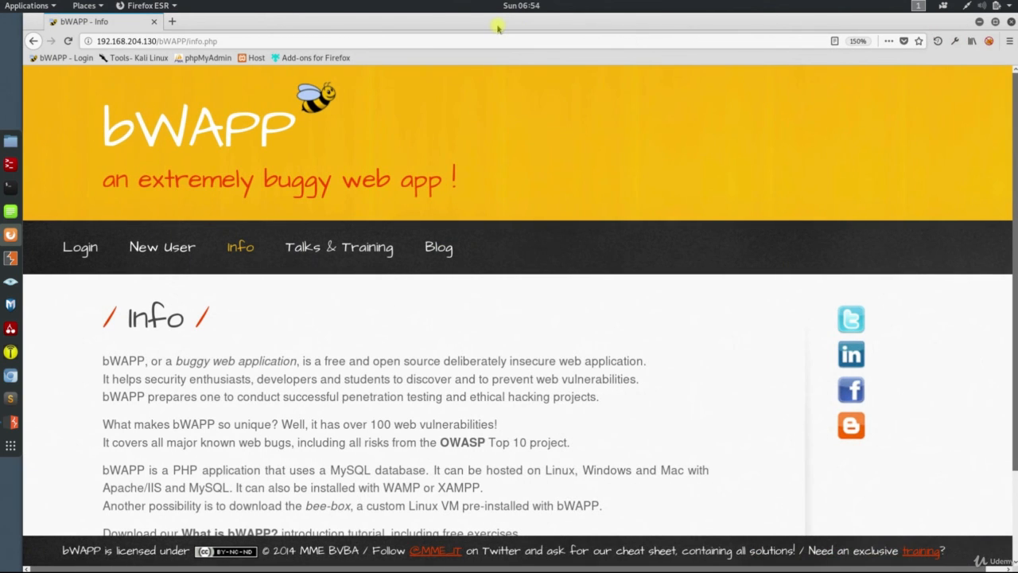
click(242, 41)
text(about:config)
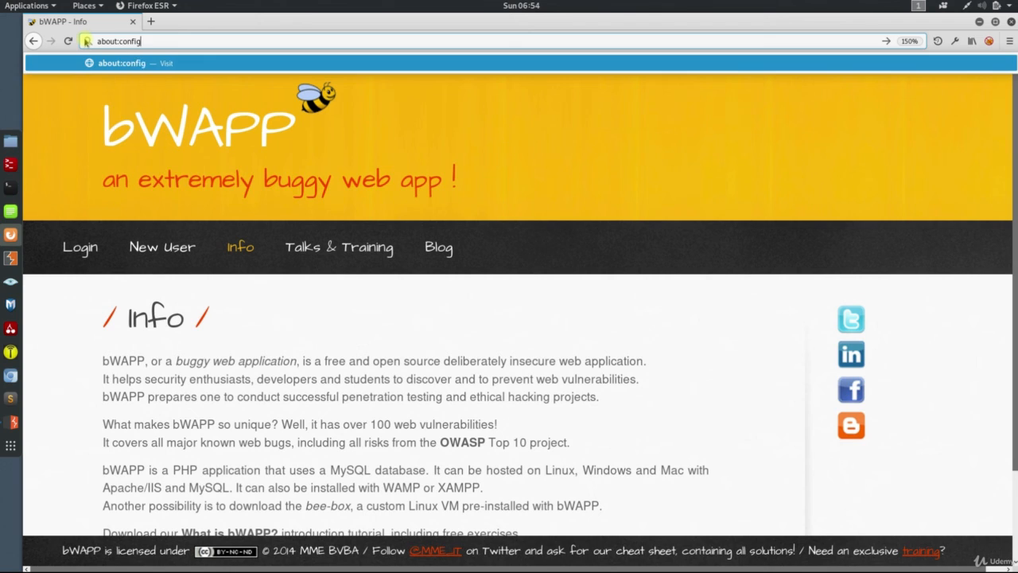
key(Return)
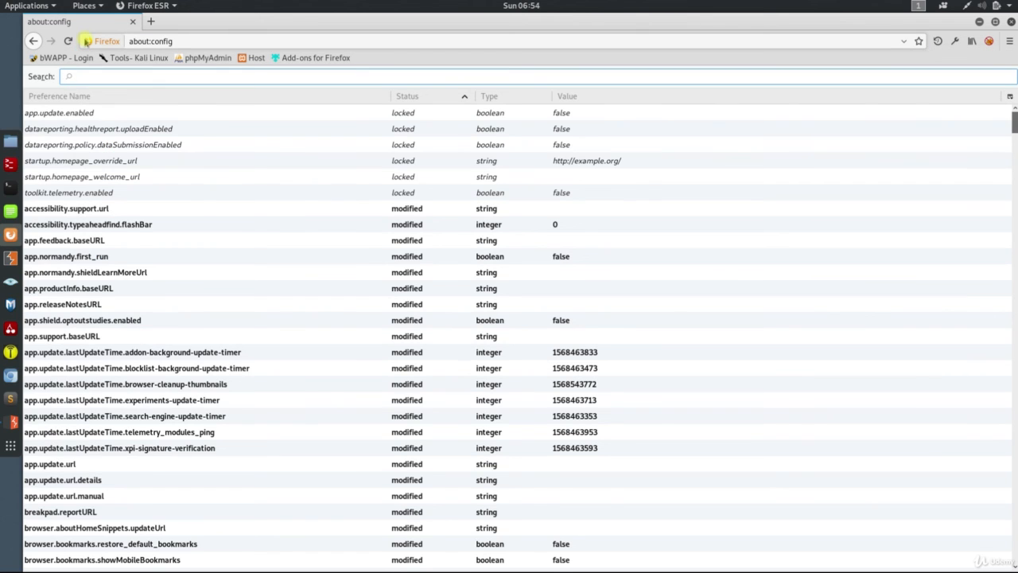